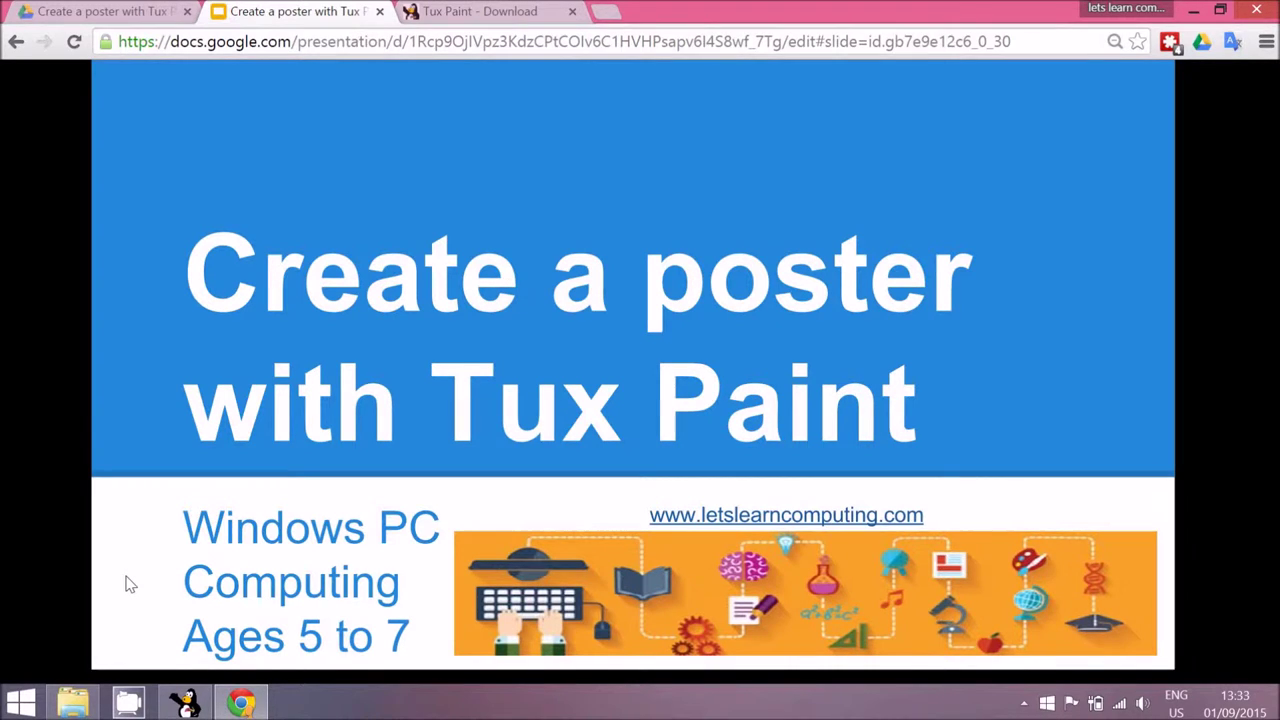
# - Advance to the Lesson preparation slide, then close the Tux Paint download tab
pyautogui.press('Right')
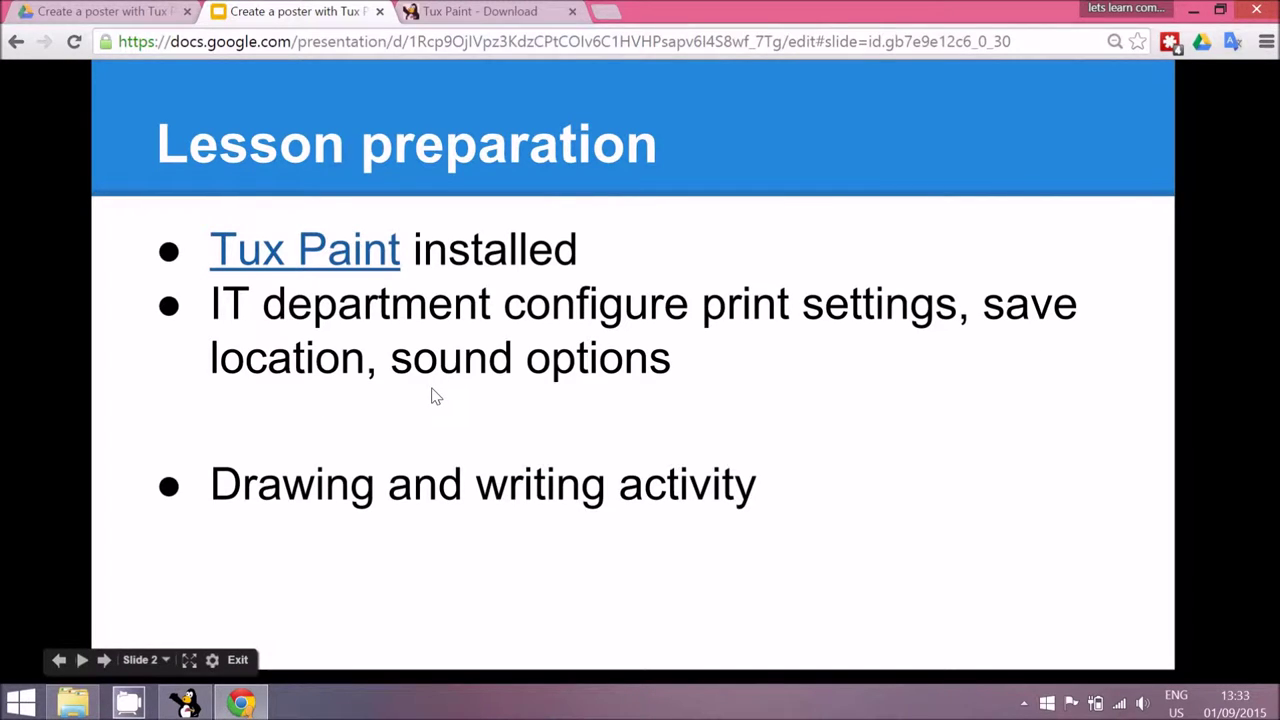
pyautogui.click(482, 12)
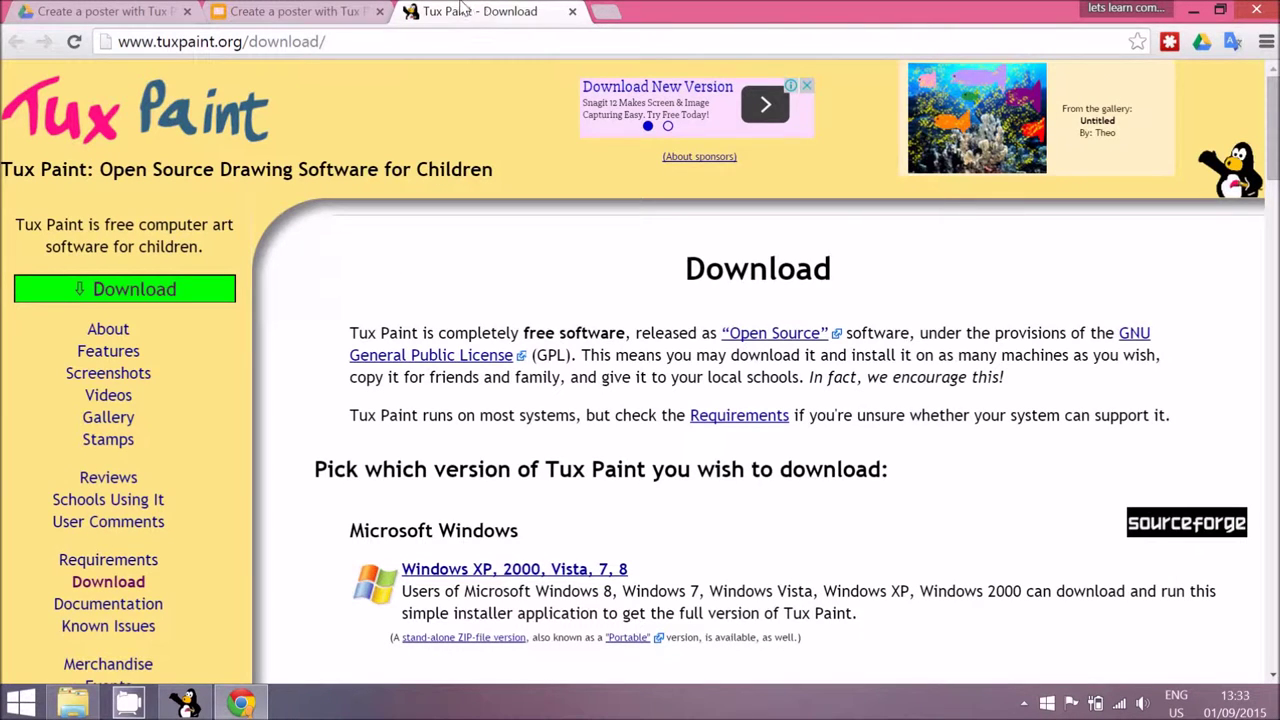
pyautogui.click(340, 10)
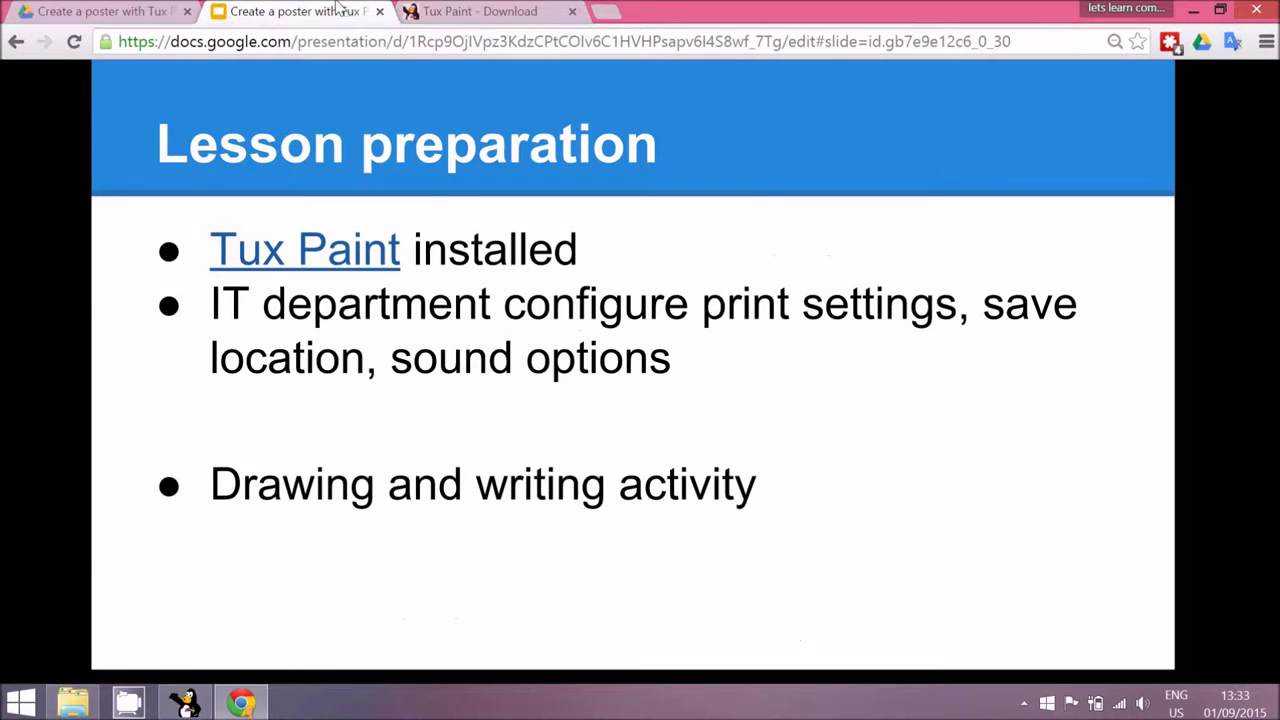
pyautogui.click(573, 12)
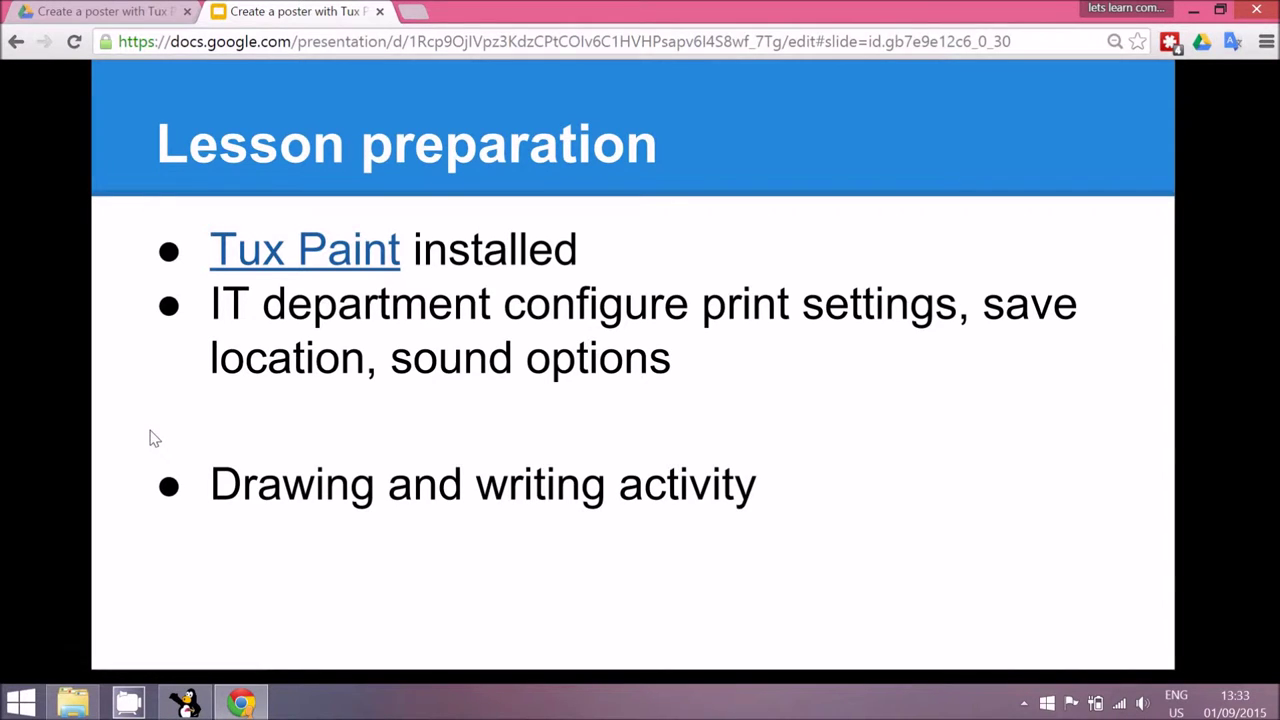
# - Advance to the Easy activities slide and bring the Tux Paint window forward
pyautogui.press('Right')
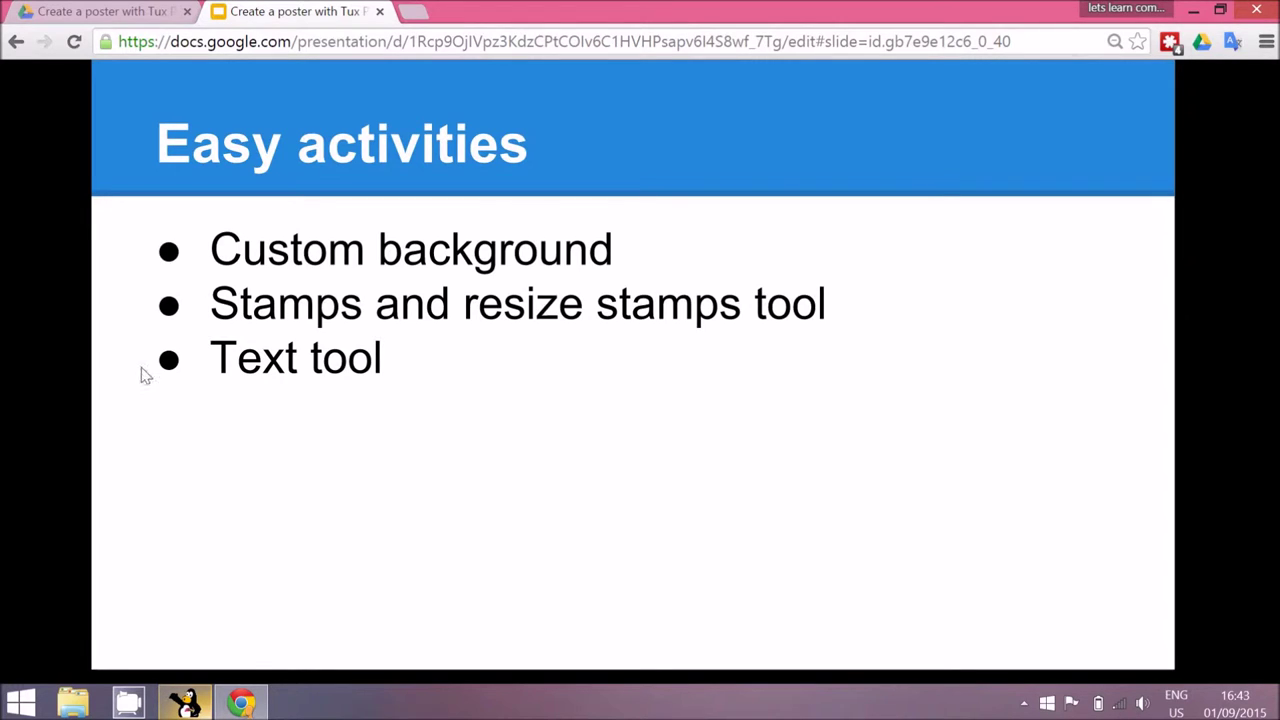
pyautogui.click(186, 697)
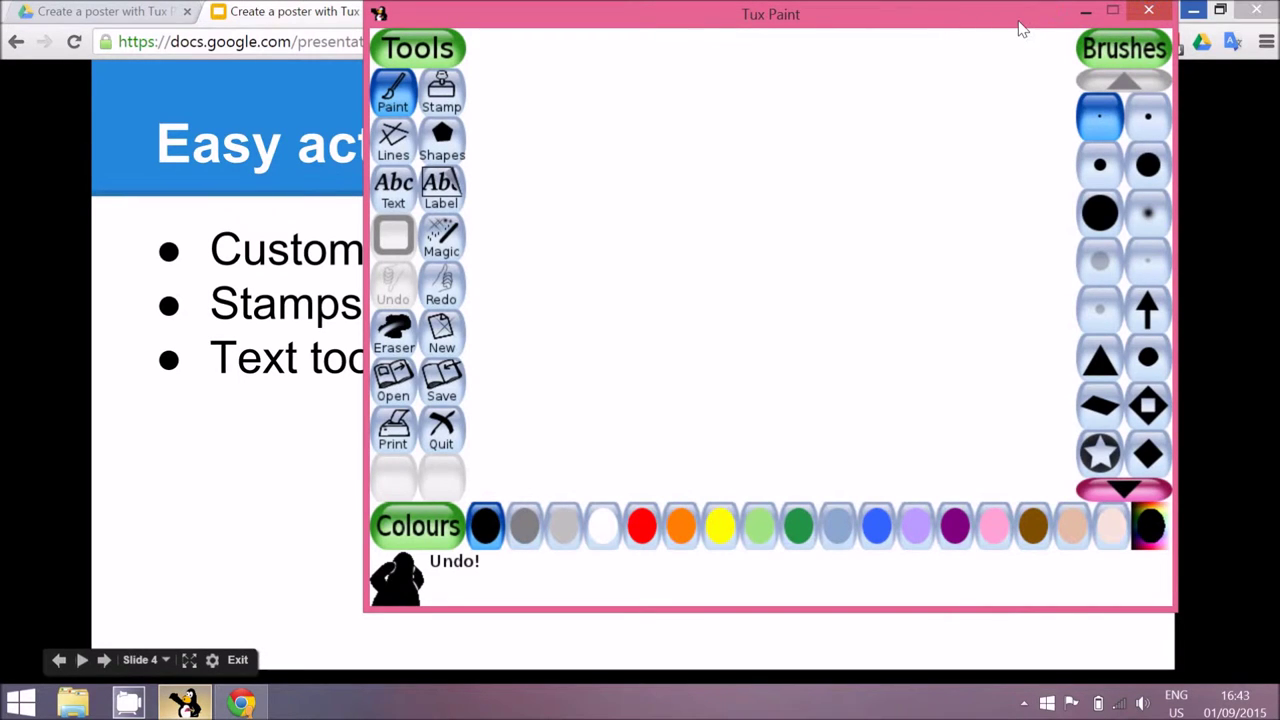
# - Hide the browser and start a new drawing from the bare-tree photo, discarding the blank picture
pyautogui.moveTo(1000, 29); pyautogui.dragTo(970, 28)
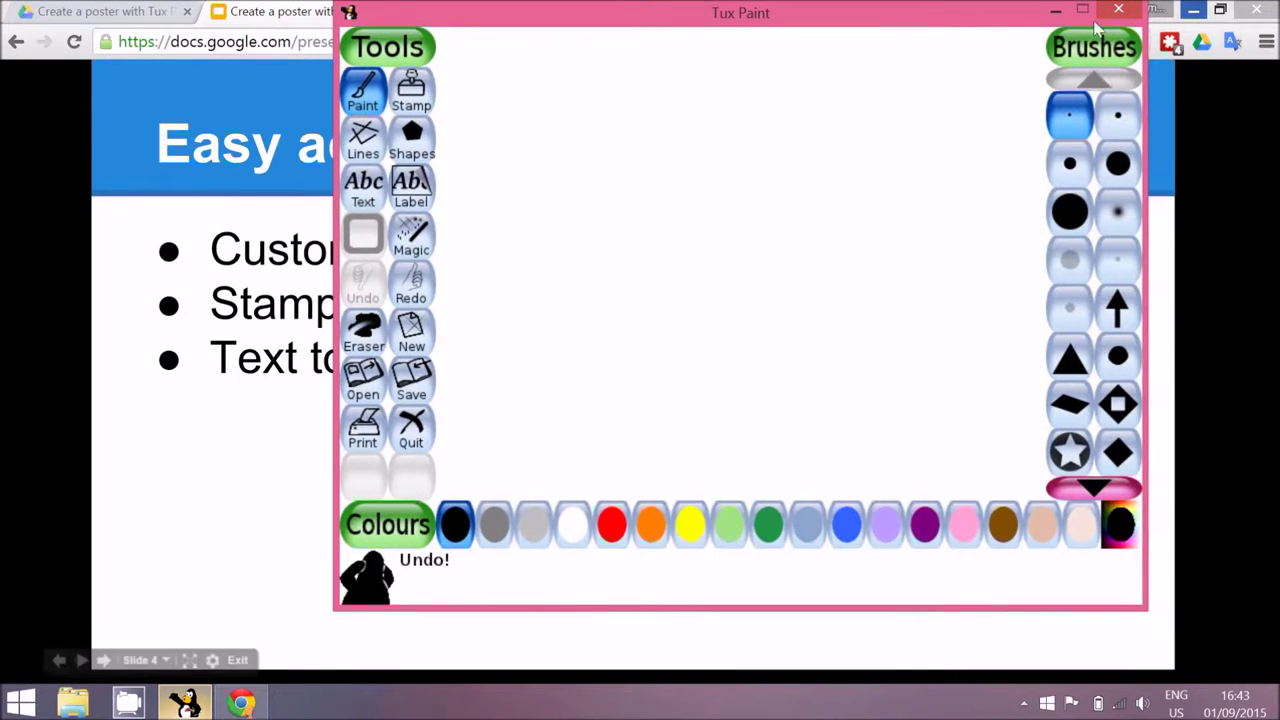
pyautogui.click(1200, 12)
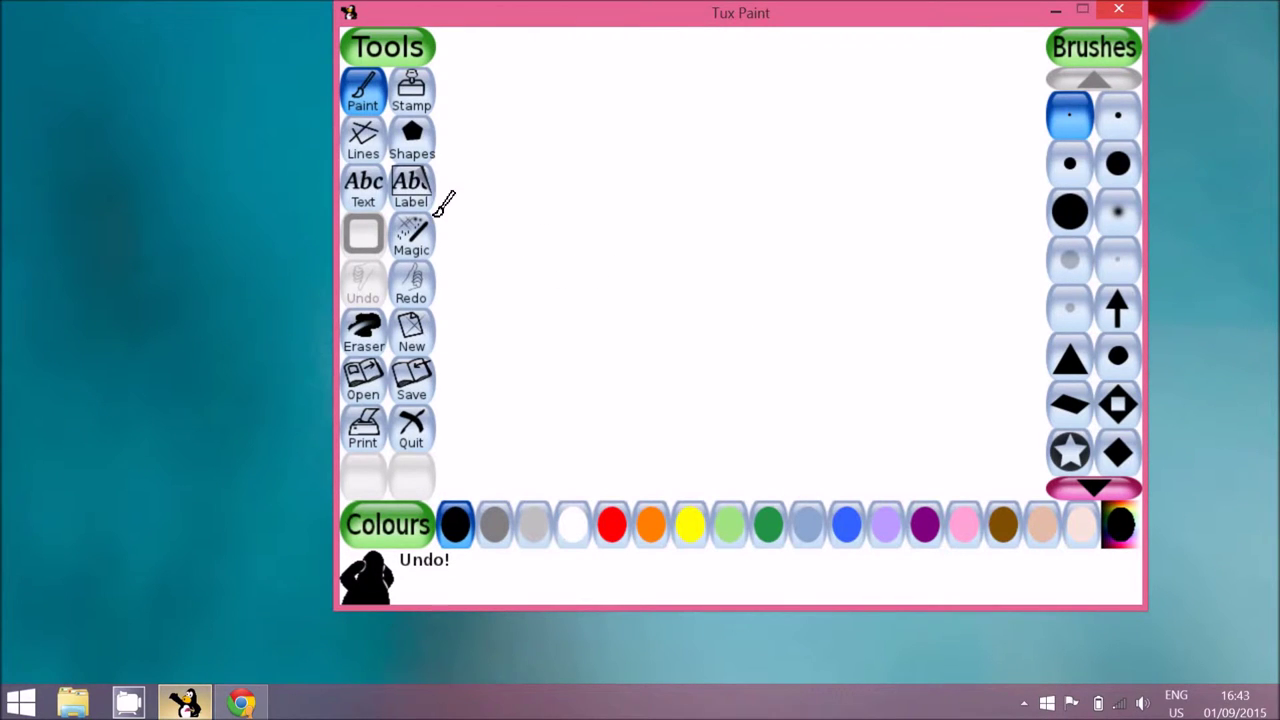
pyautogui.click(411, 335)
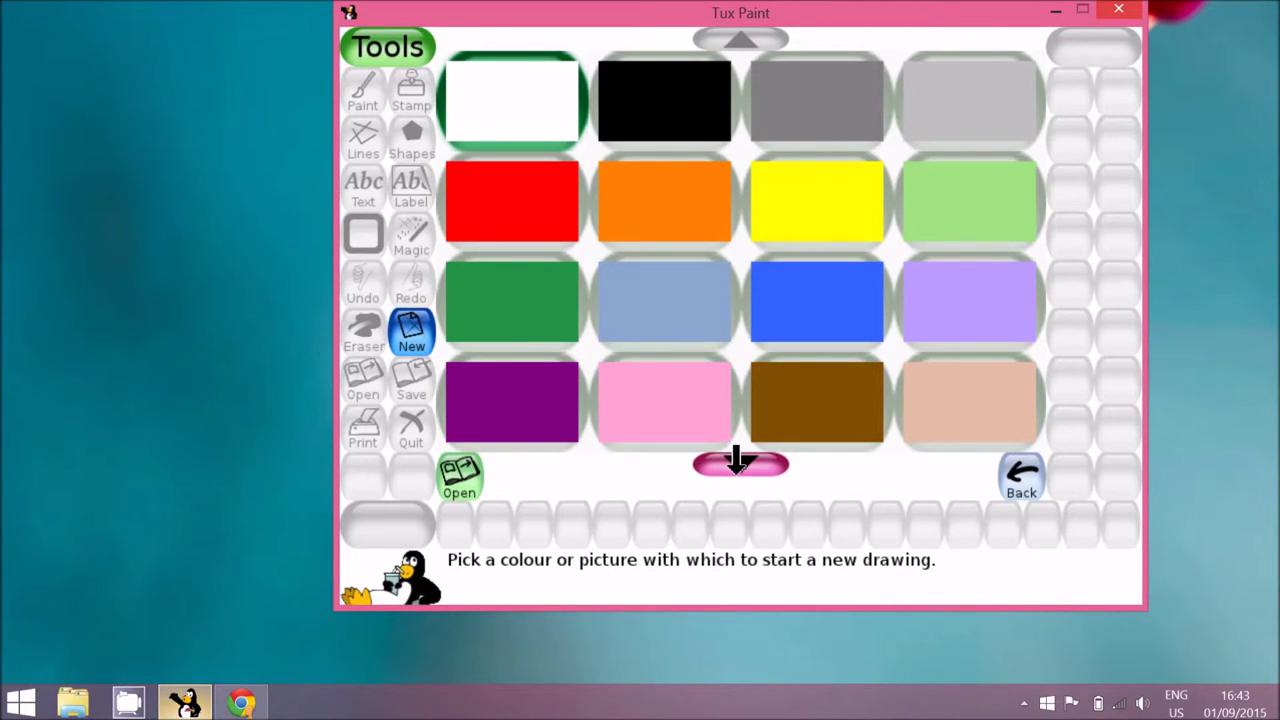
pyautogui.click(740, 462)
pyautogui.click(740, 462)
pyautogui.click(740, 462)
pyautogui.click(740, 462)
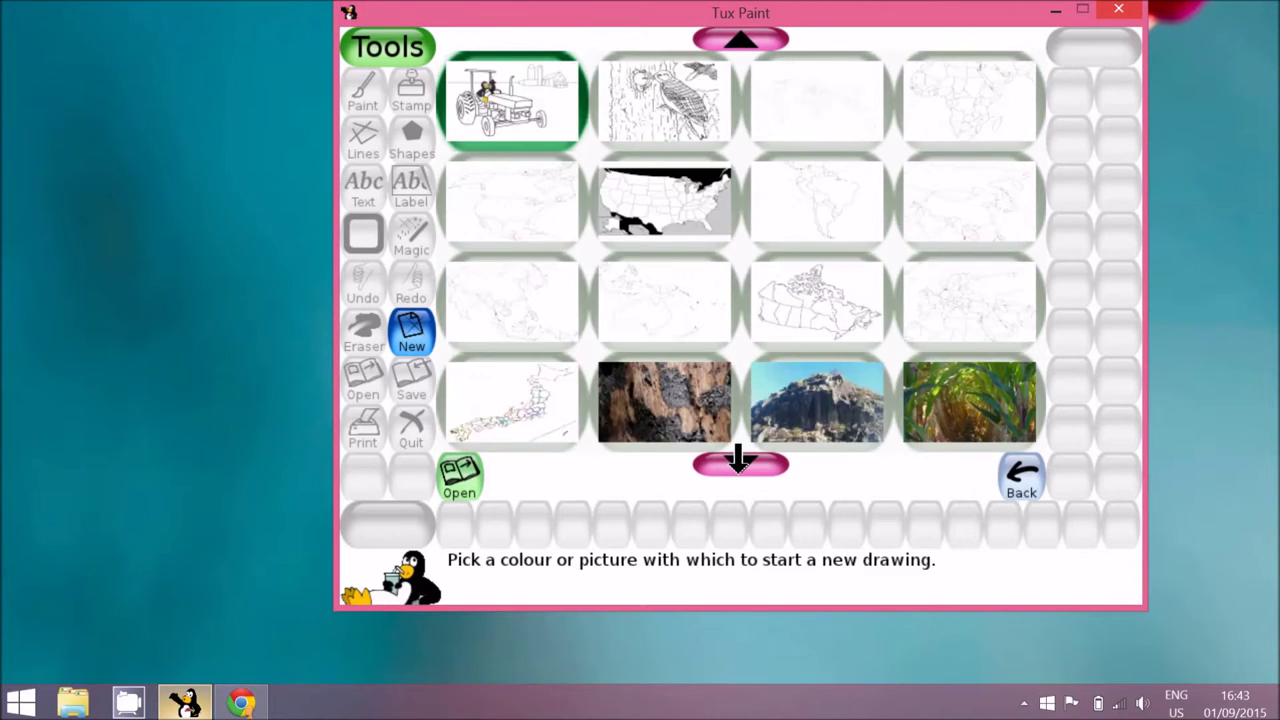
pyautogui.click(740, 462)
pyautogui.click(740, 462)
pyautogui.click(740, 462)
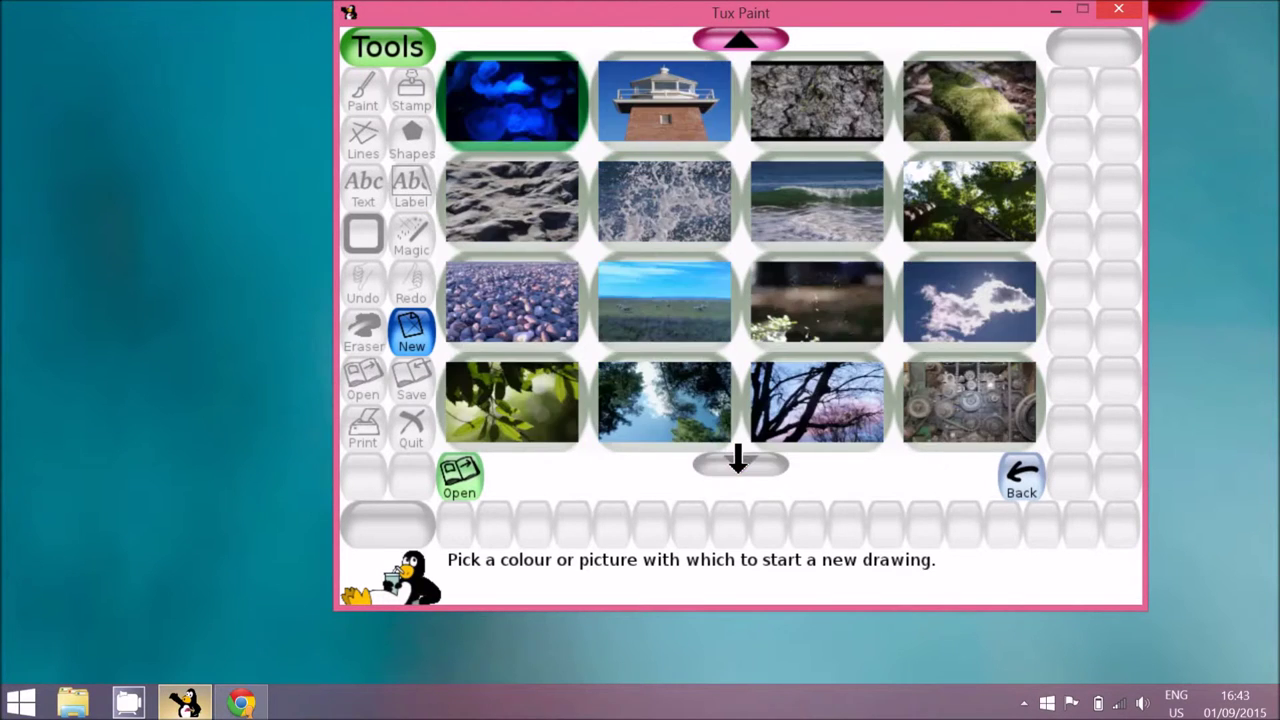
pyautogui.click(850, 395)
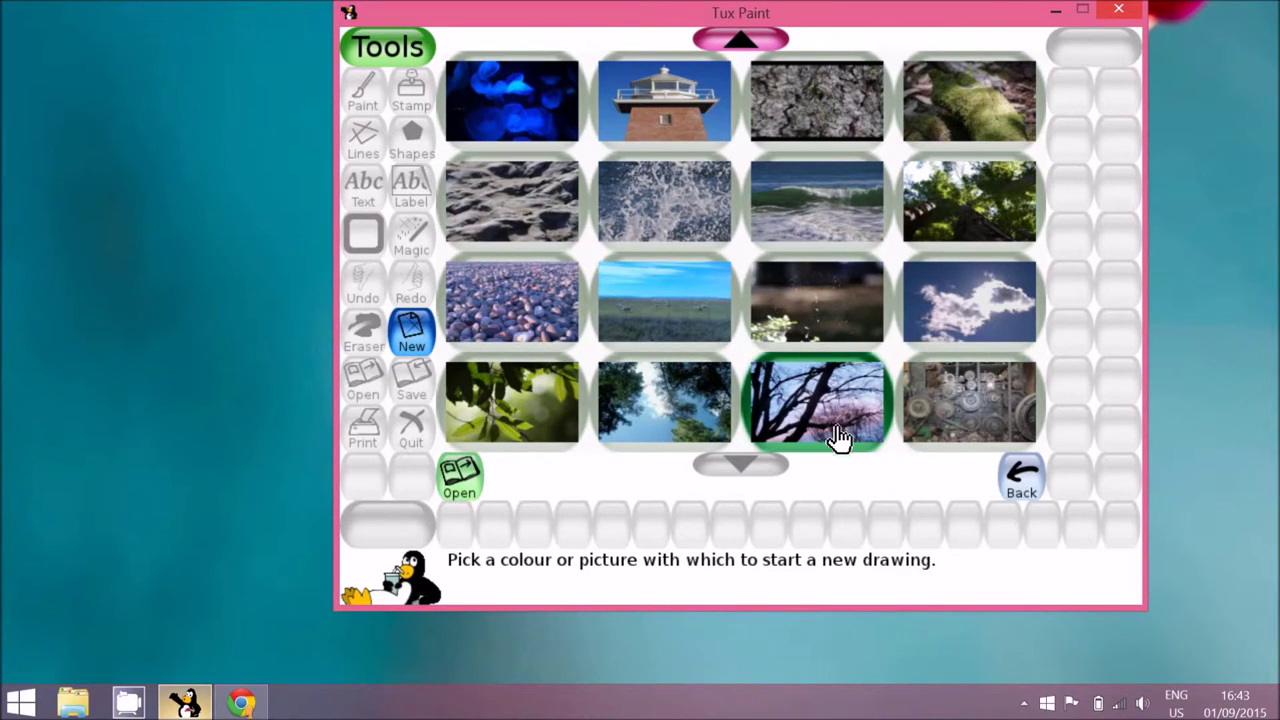
pyautogui.click(838, 430)
pyautogui.click(545, 328)
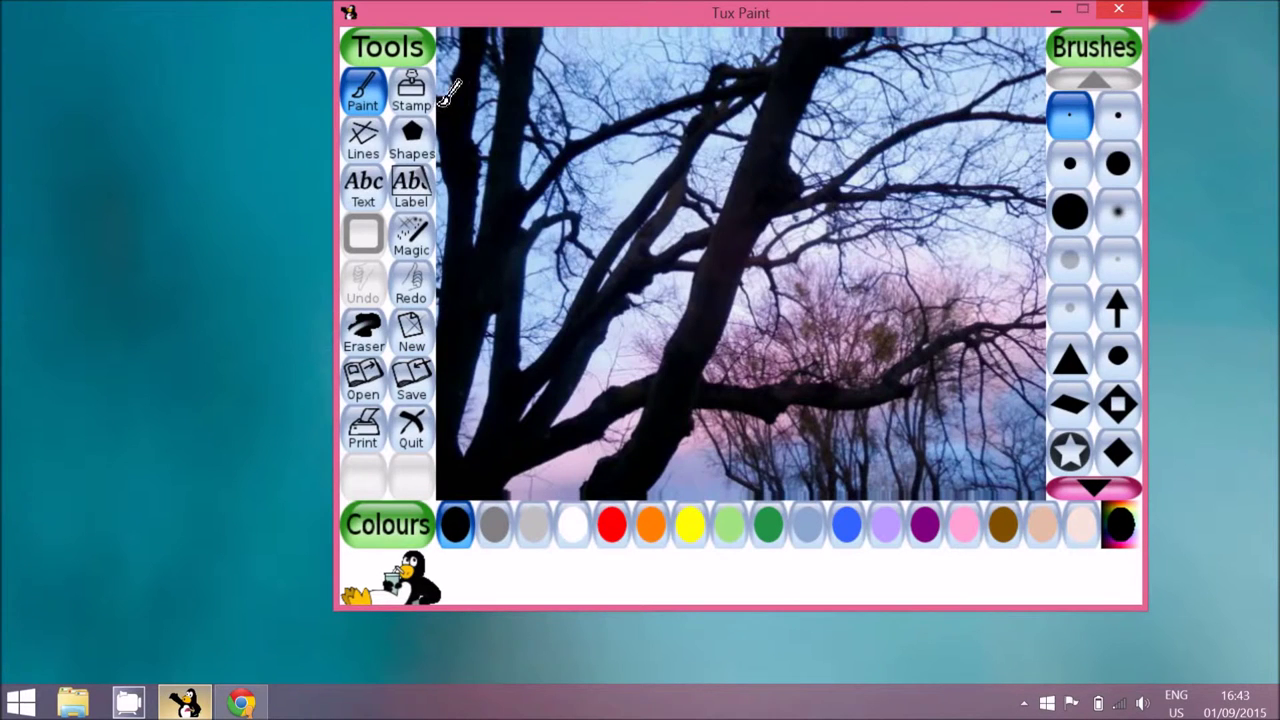
# - Open the Stamp tool and scroll through the animal stamps to the birds
pyautogui.click(412, 92)
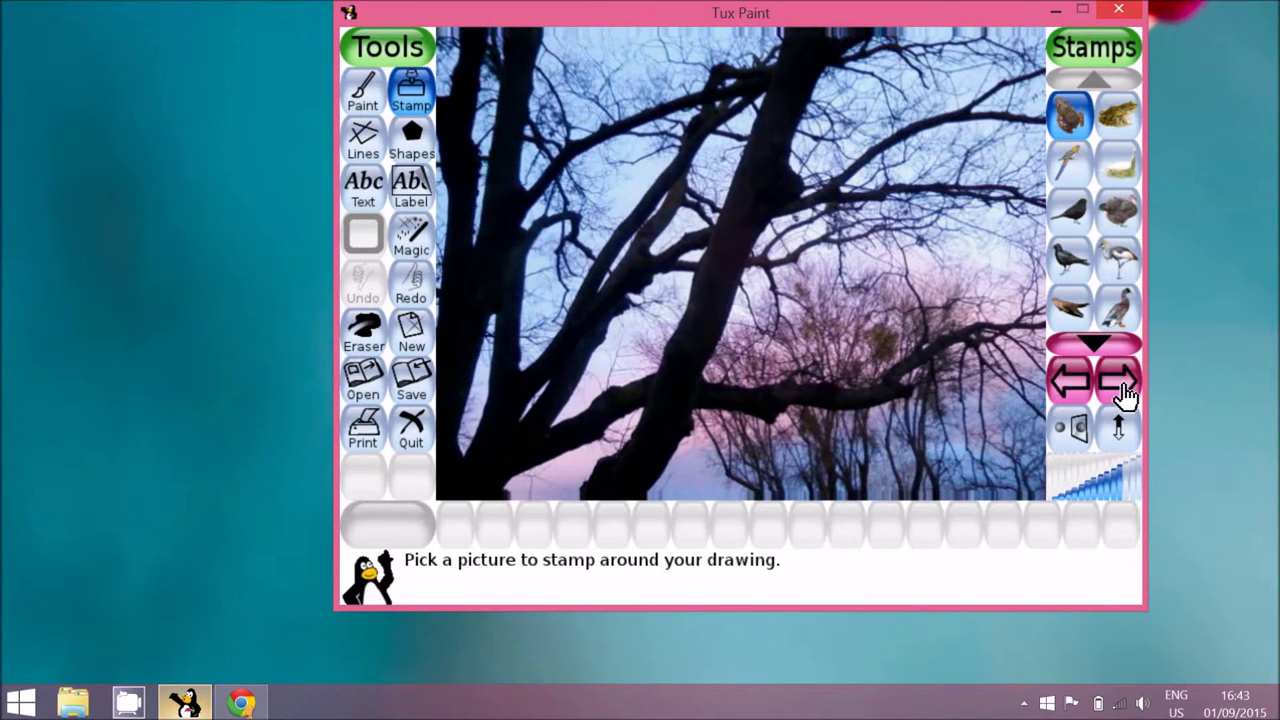
pyautogui.click(1118, 380)
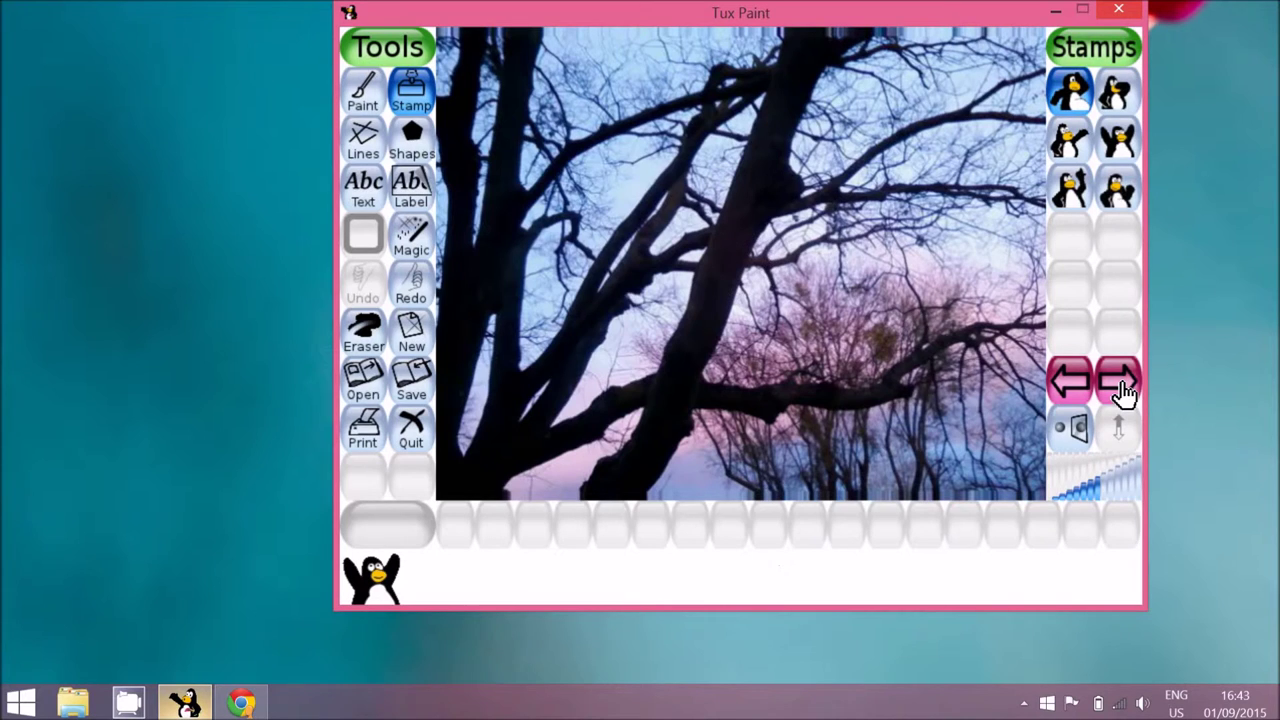
pyautogui.click(1120, 382)
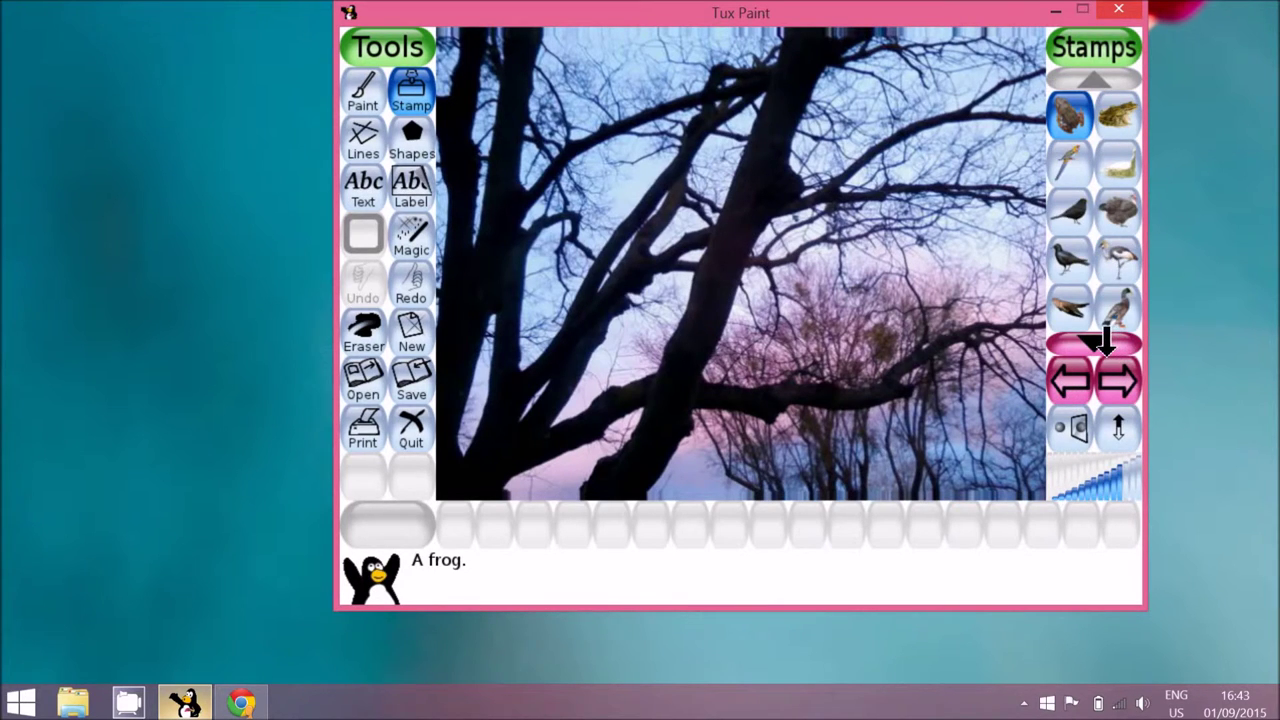
pyautogui.click(1100, 342)
pyautogui.click(1100, 342)
pyautogui.click(1100, 342)
pyautogui.click(1100, 342)
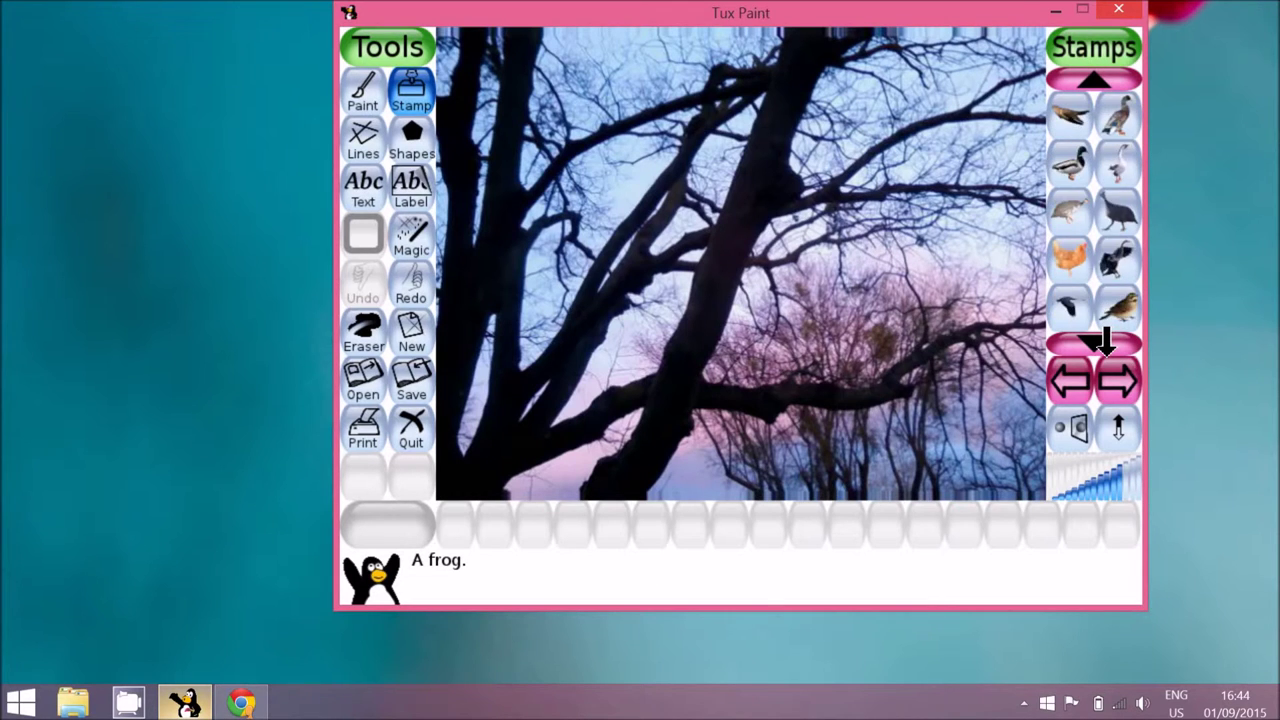
pyautogui.click(1100, 342)
pyautogui.click(1100, 342)
pyautogui.click(1100, 342)
pyautogui.click(1100, 342)
pyautogui.click(1100, 342)
pyautogui.click(1100, 342)
pyautogui.click(1100, 342)
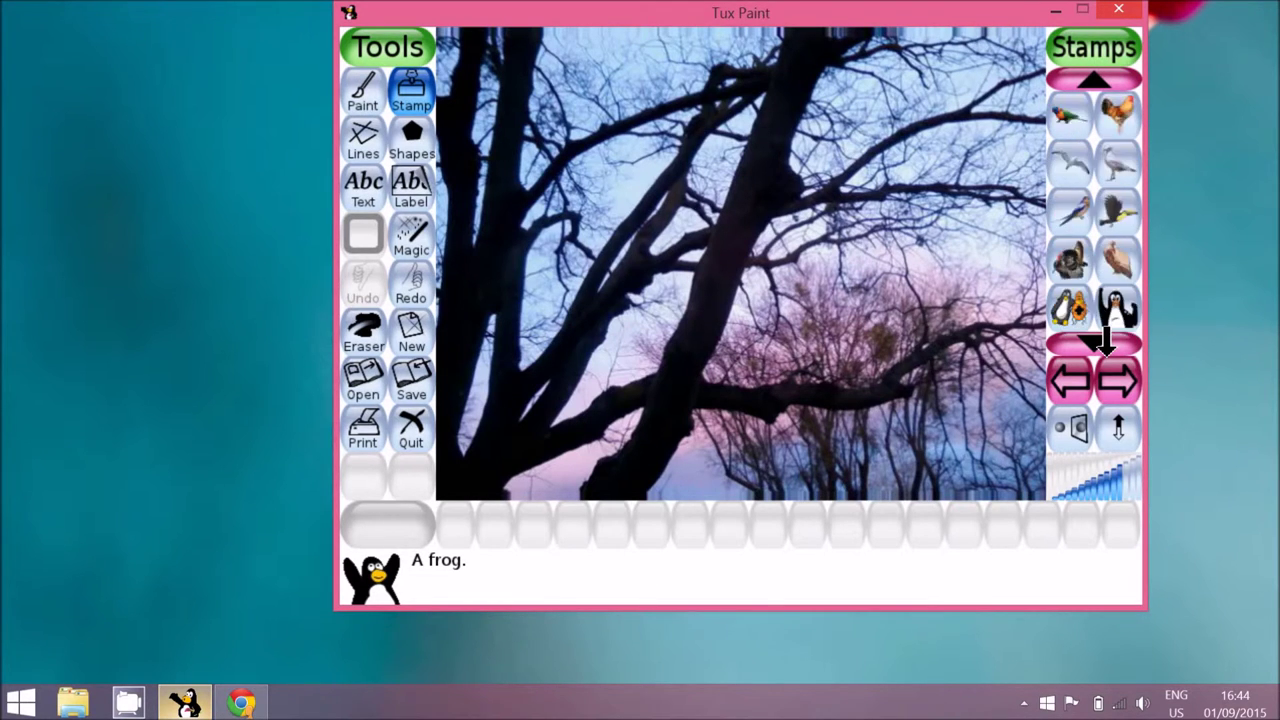
pyautogui.click(1100, 342)
pyautogui.click(1100, 342)
pyautogui.click(1103, 342)
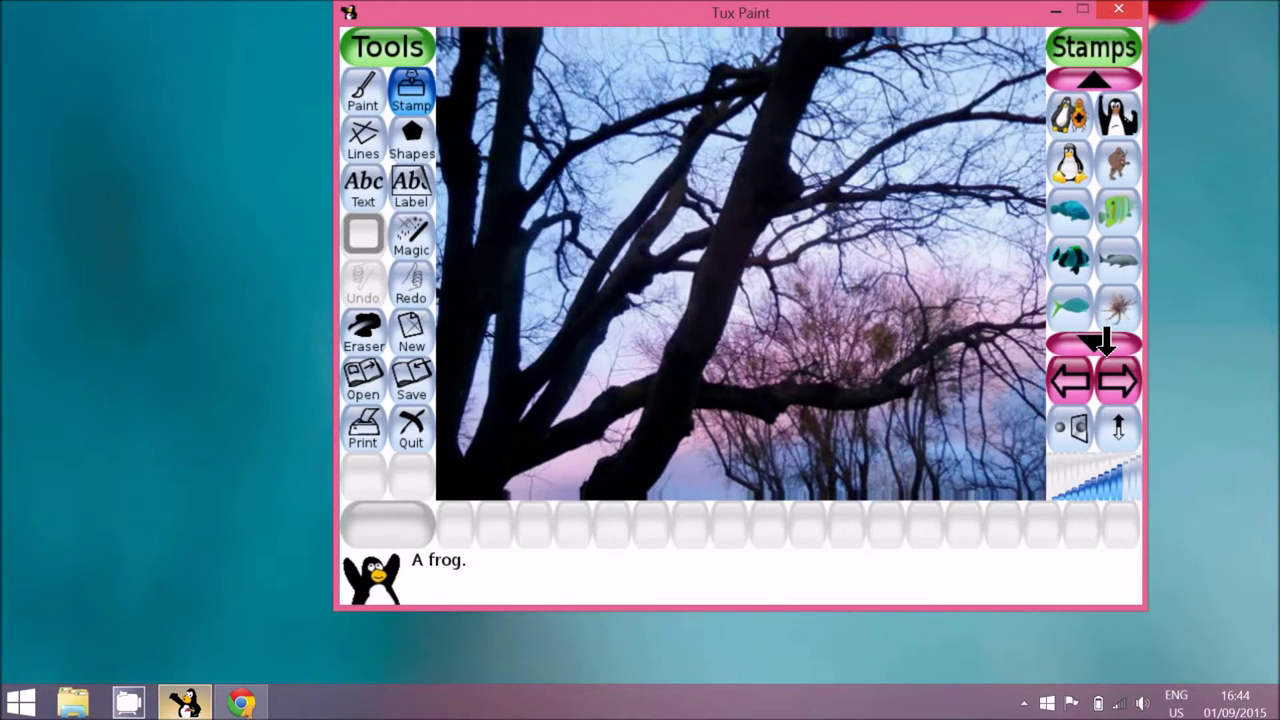
# - Choose the swallow stamp and place it on a branch at the upper right
pyautogui.click(1098, 86)
pyautogui.click(1098, 86)
pyautogui.click(1098, 86)
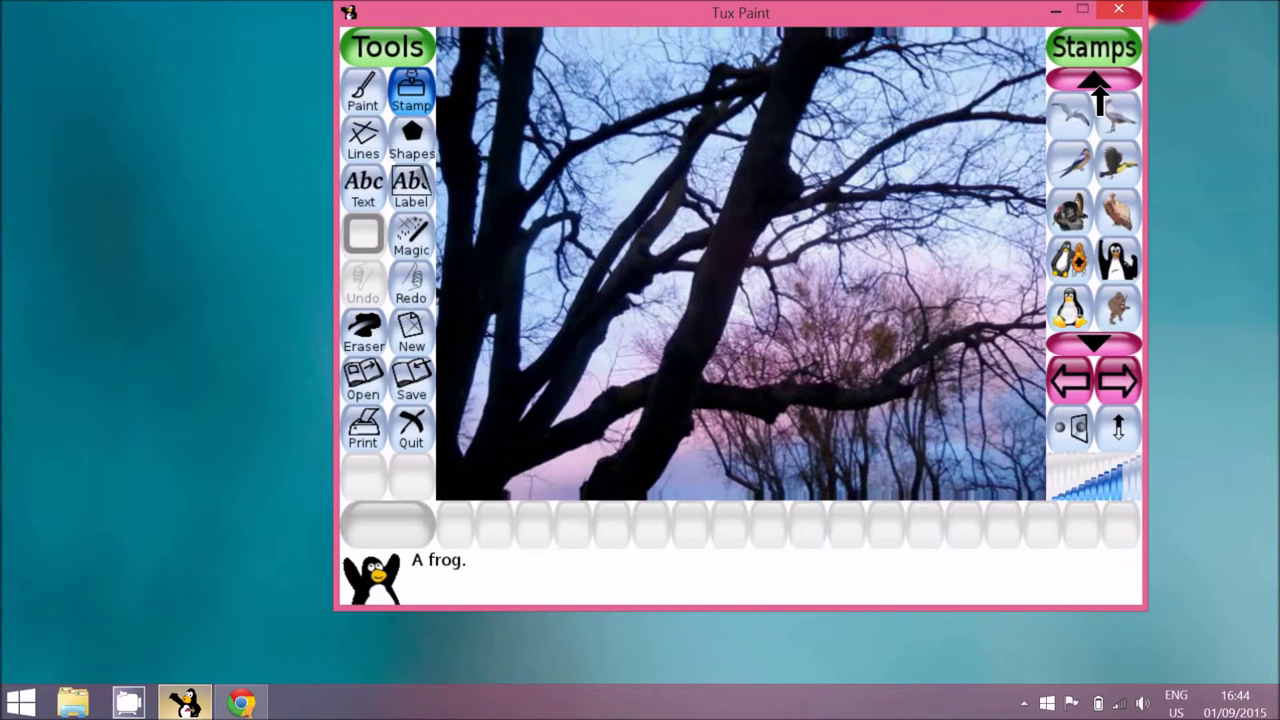
pyautogui.click(1086, 182)
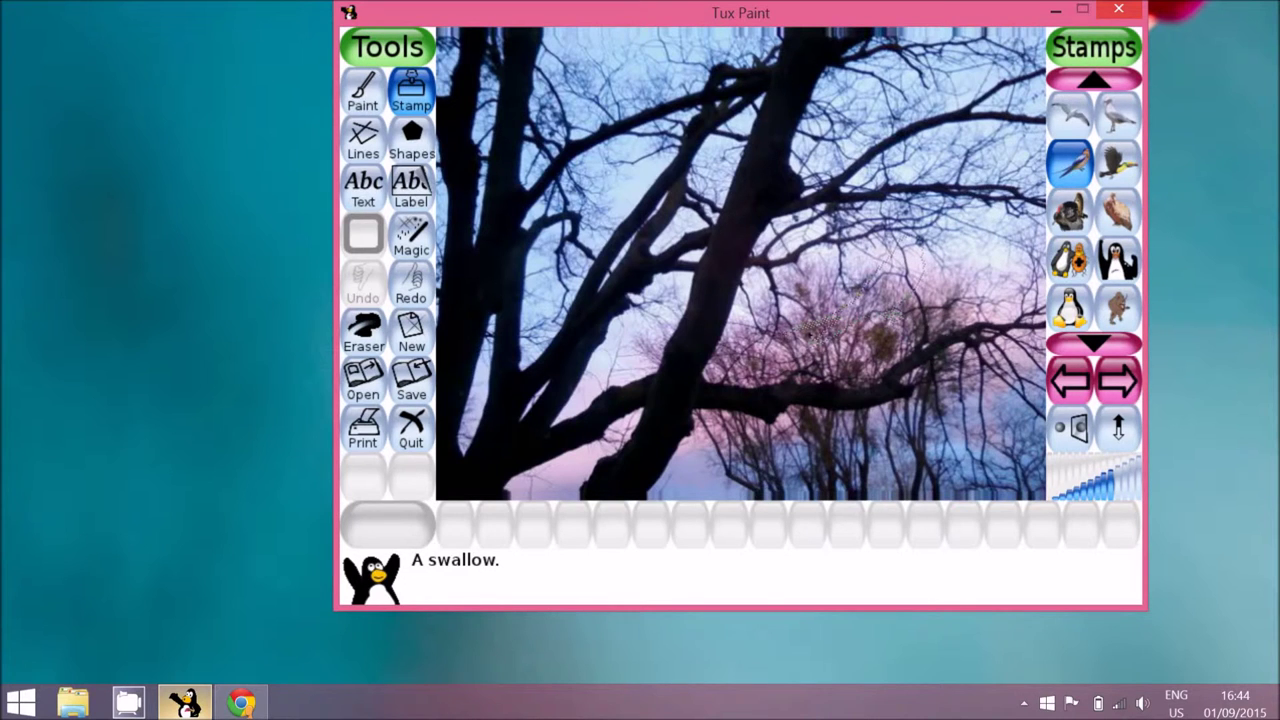
pyautogui.click(886, 152)
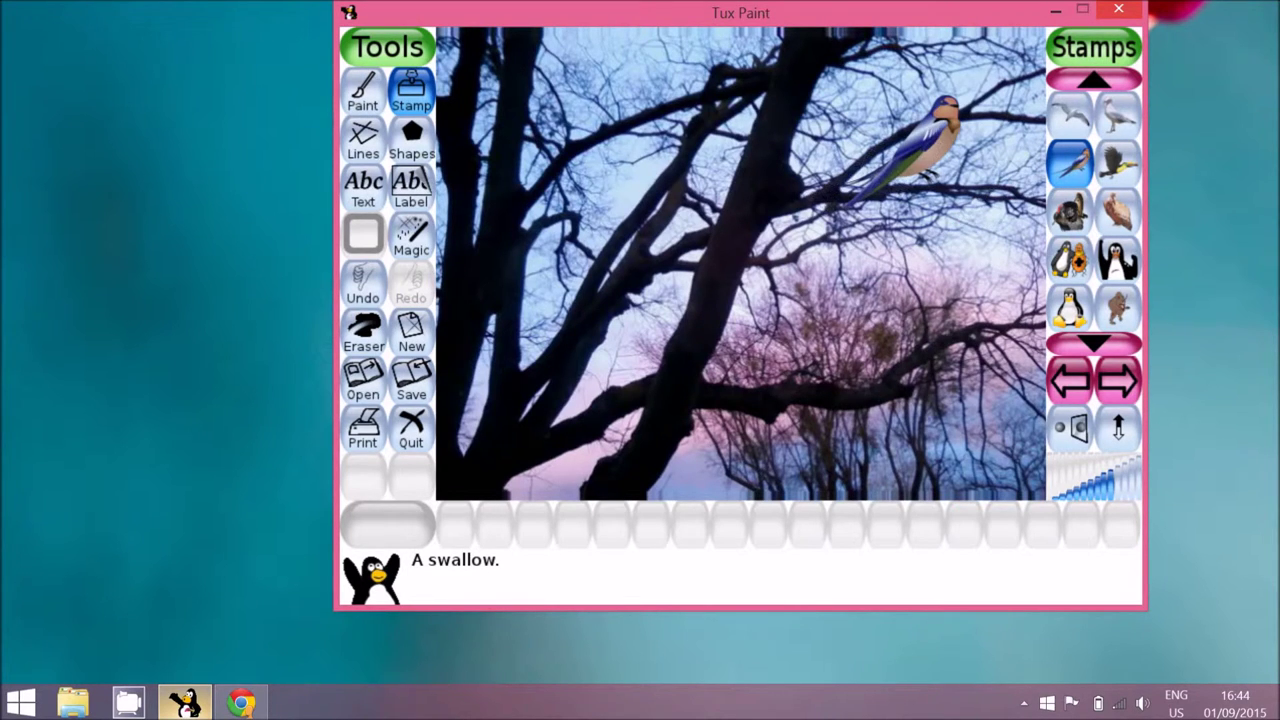
# - Stamp a slightly enlarged toucan near the top of the picture
pyautogui.click(1121, 178)
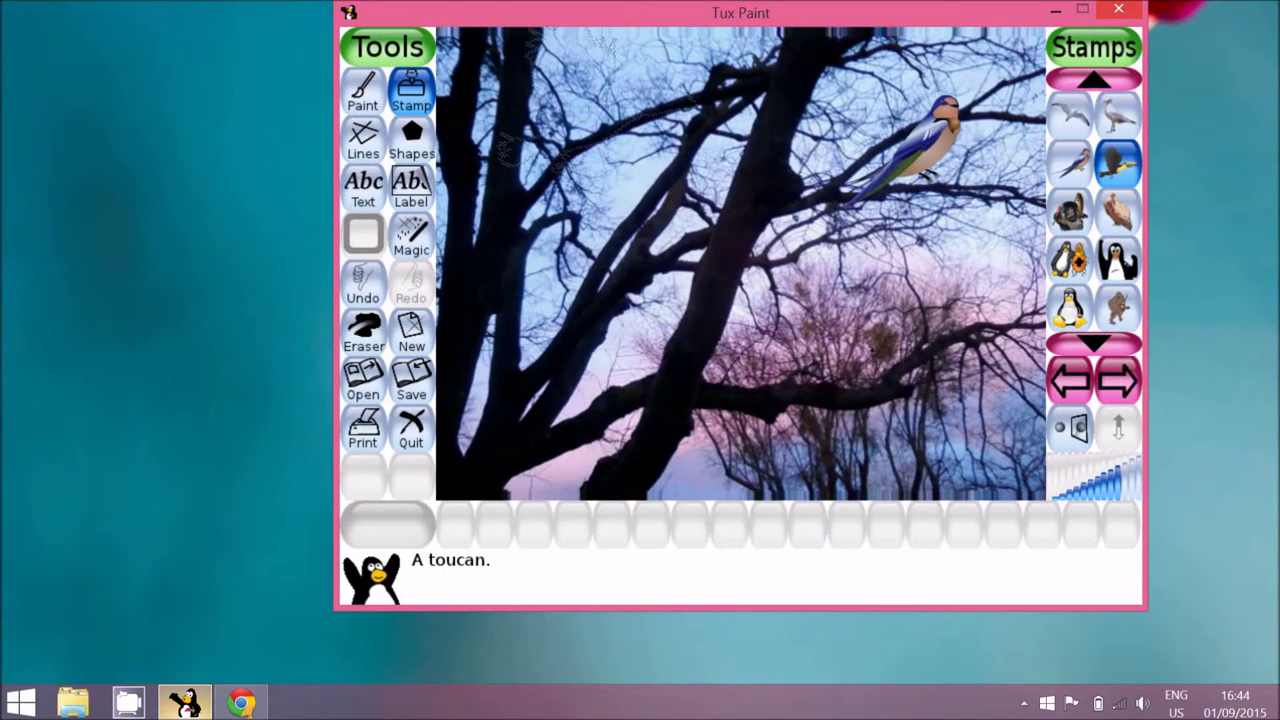
pyautogui.click(1100, 503)
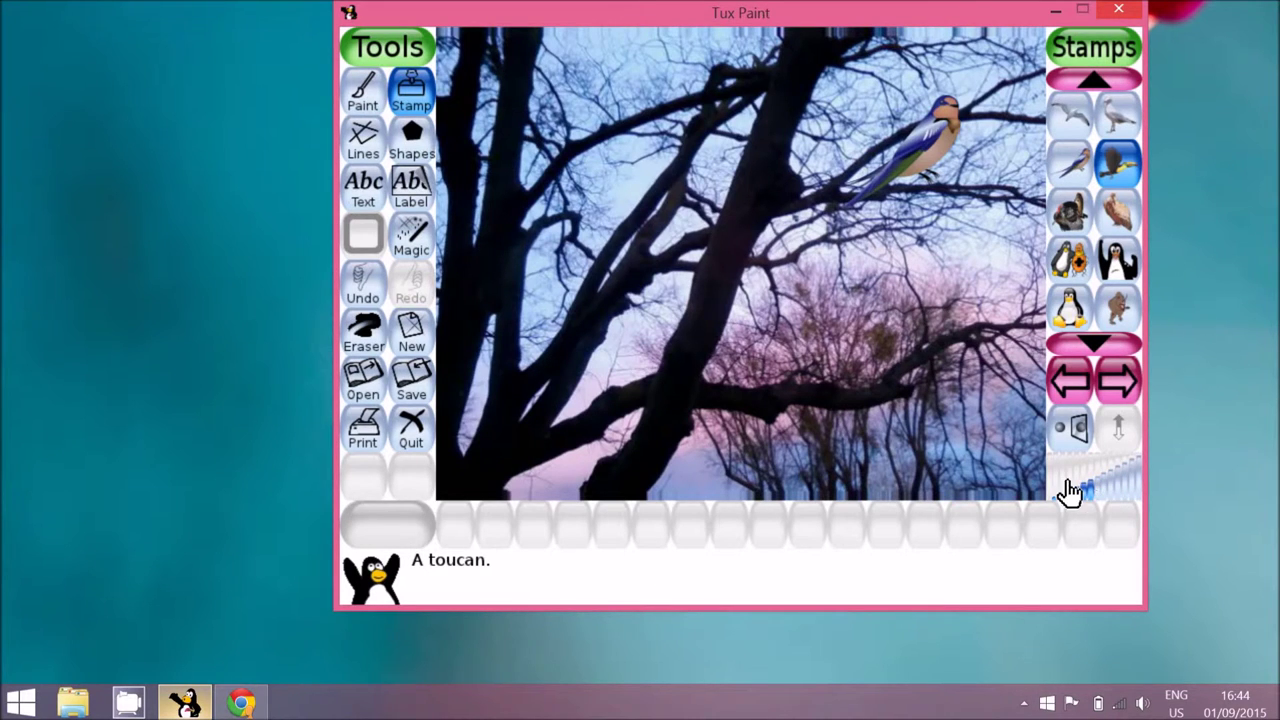
pyautogui.click(645, 68)
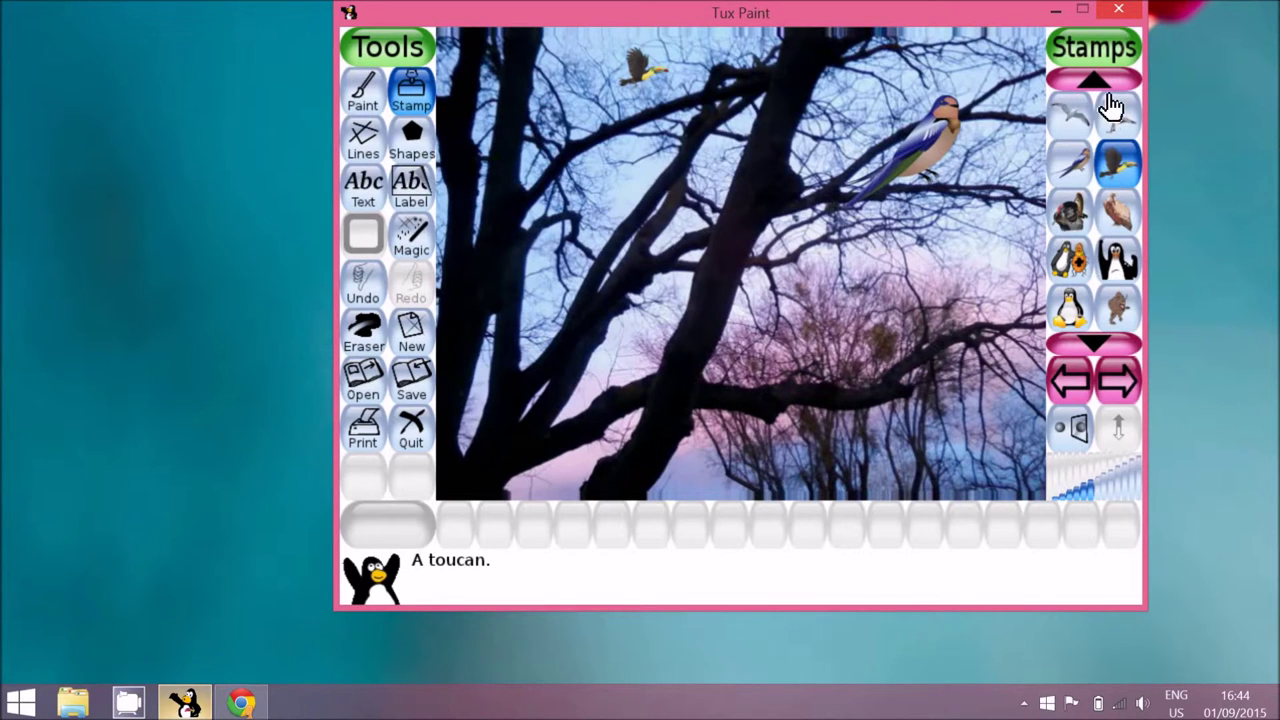
# - Pick the rainbow lorikeet stamp and make it smaller
pyautogui.scroll(2, 1108, 120)
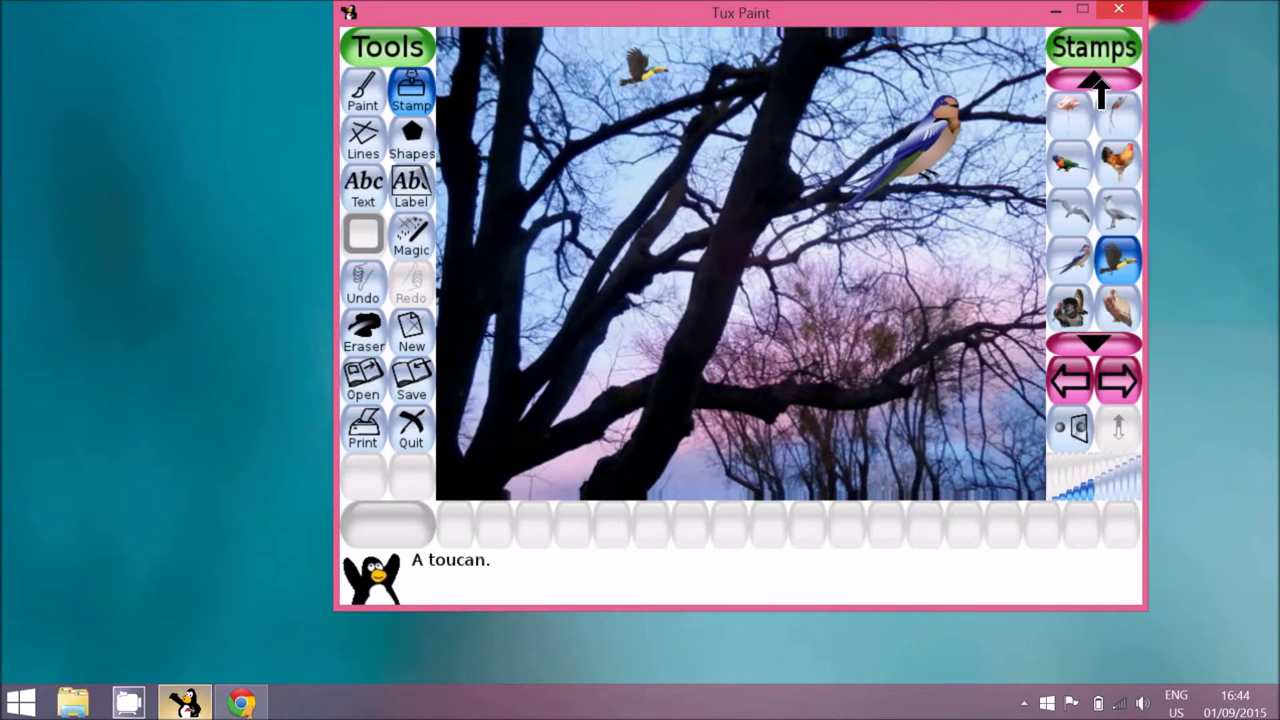
pyautogui.click(1084, 168)
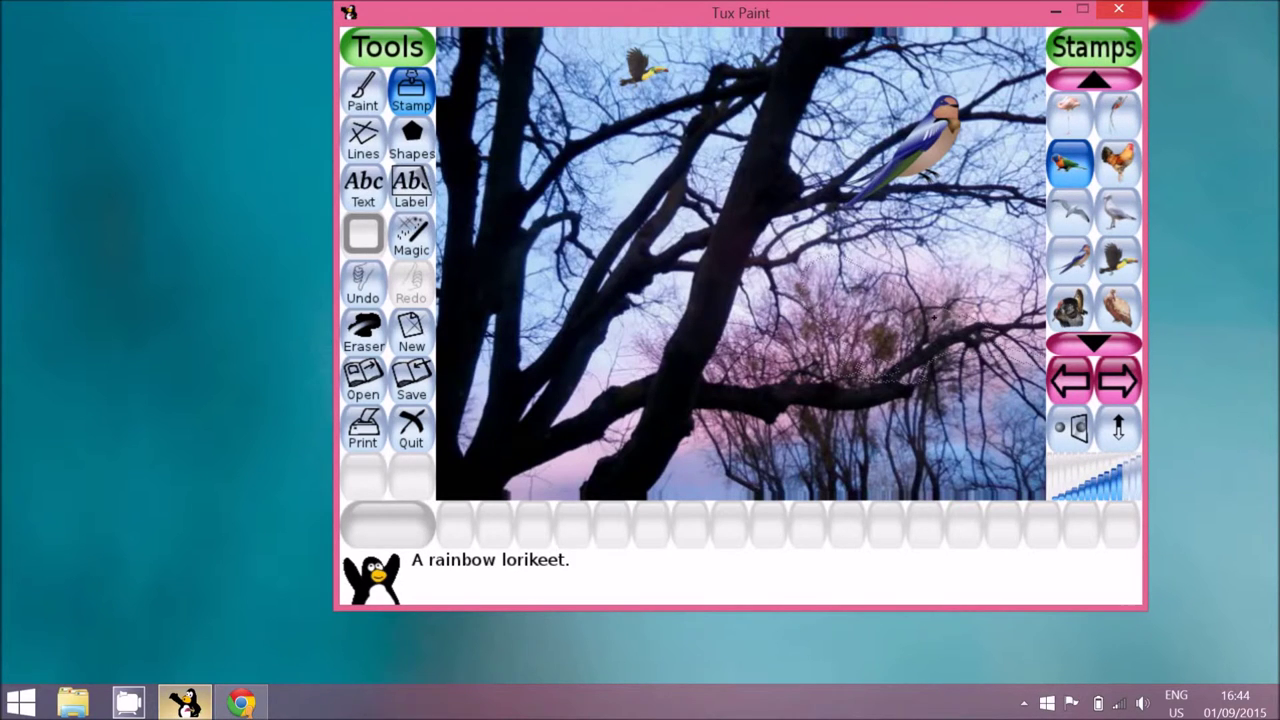
pyautogui.click(1106, 502)
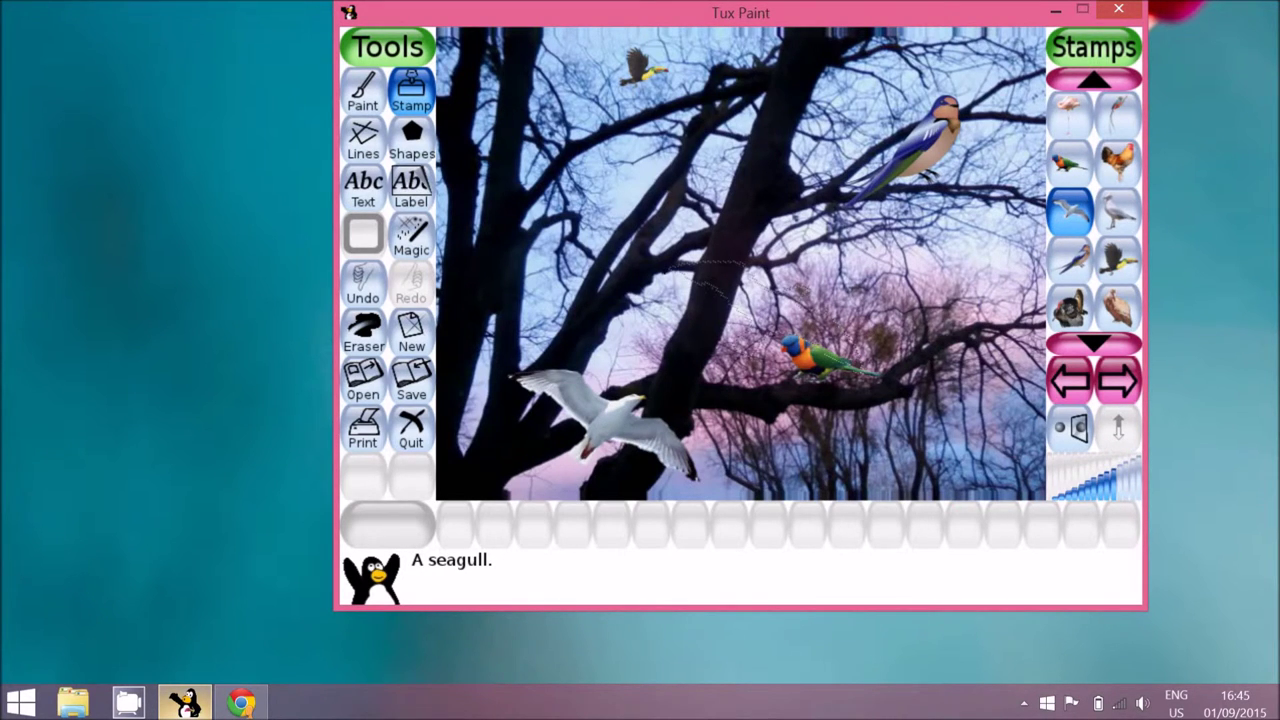
# - Type the yellow caption 'This is my bird habitat' in the lower part of the picture
pyautogui.click(384, 214)
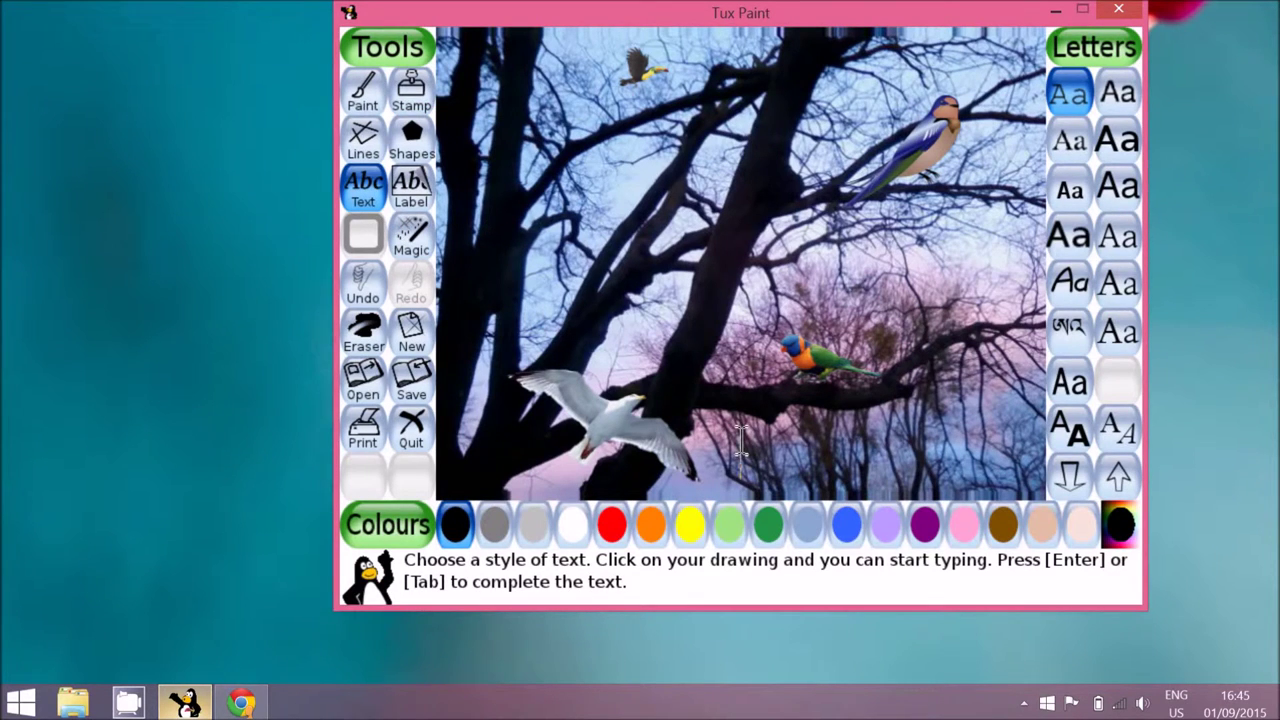
pyautogui.click(692, 520)
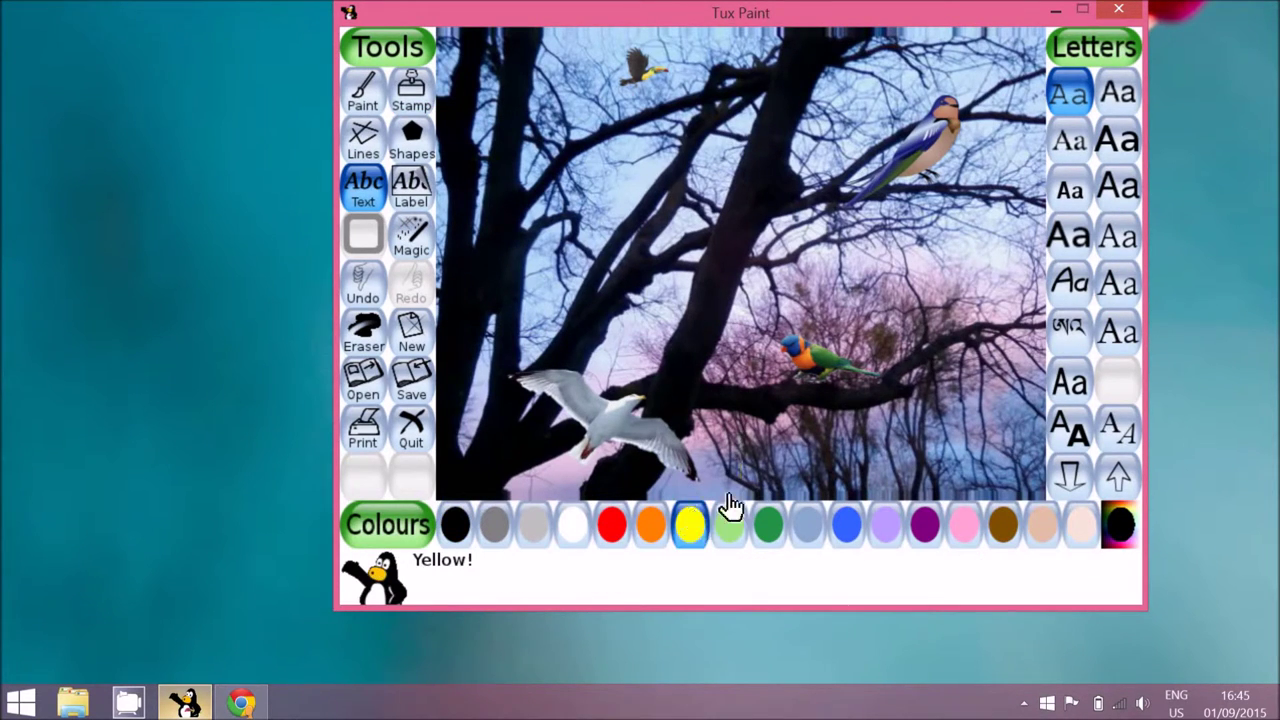
pyautogui.click(741, 445)
pyautogui.click(1112, 475)
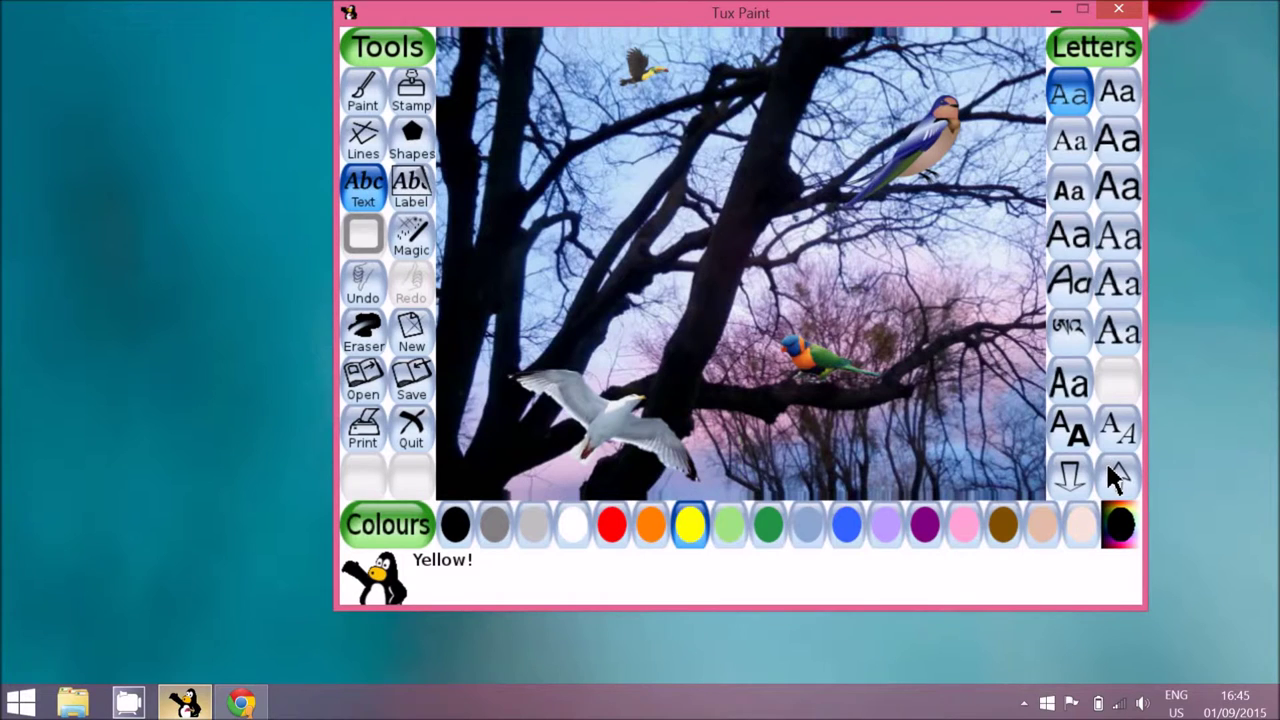
pyautogui.click(1082, 476)
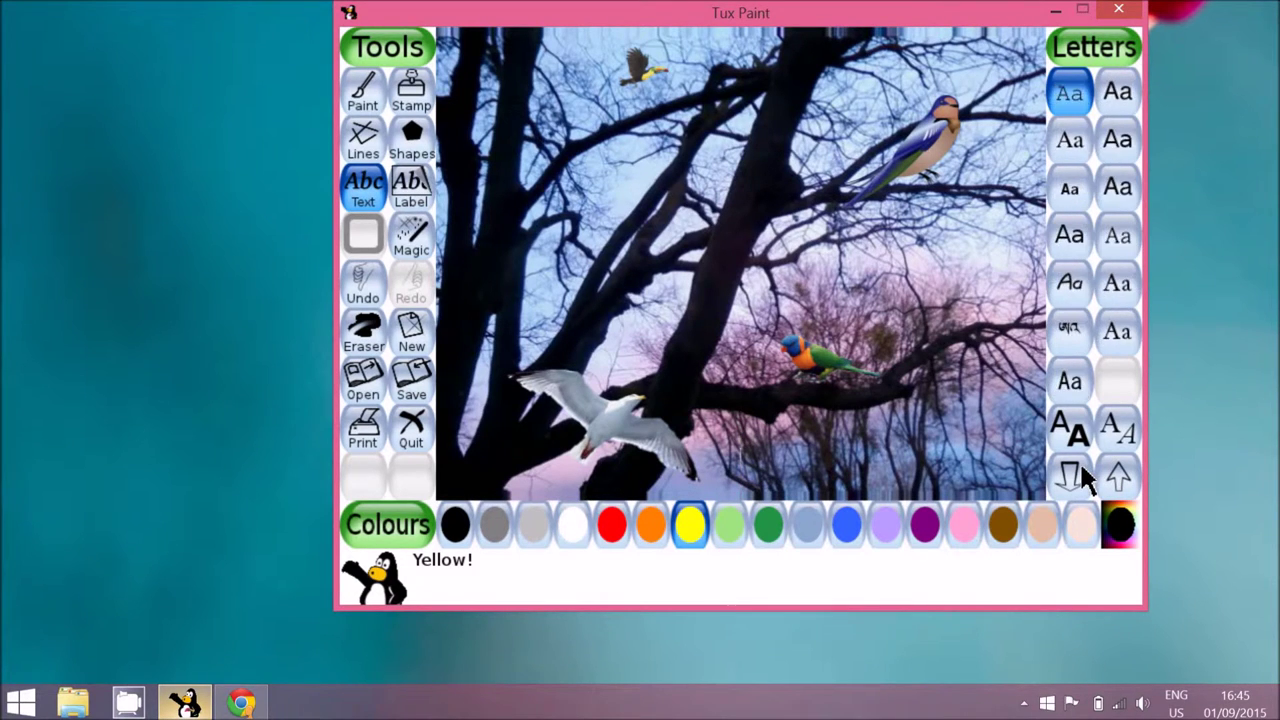
pyautogui.click(767, 469)
pyautogui.write('This')
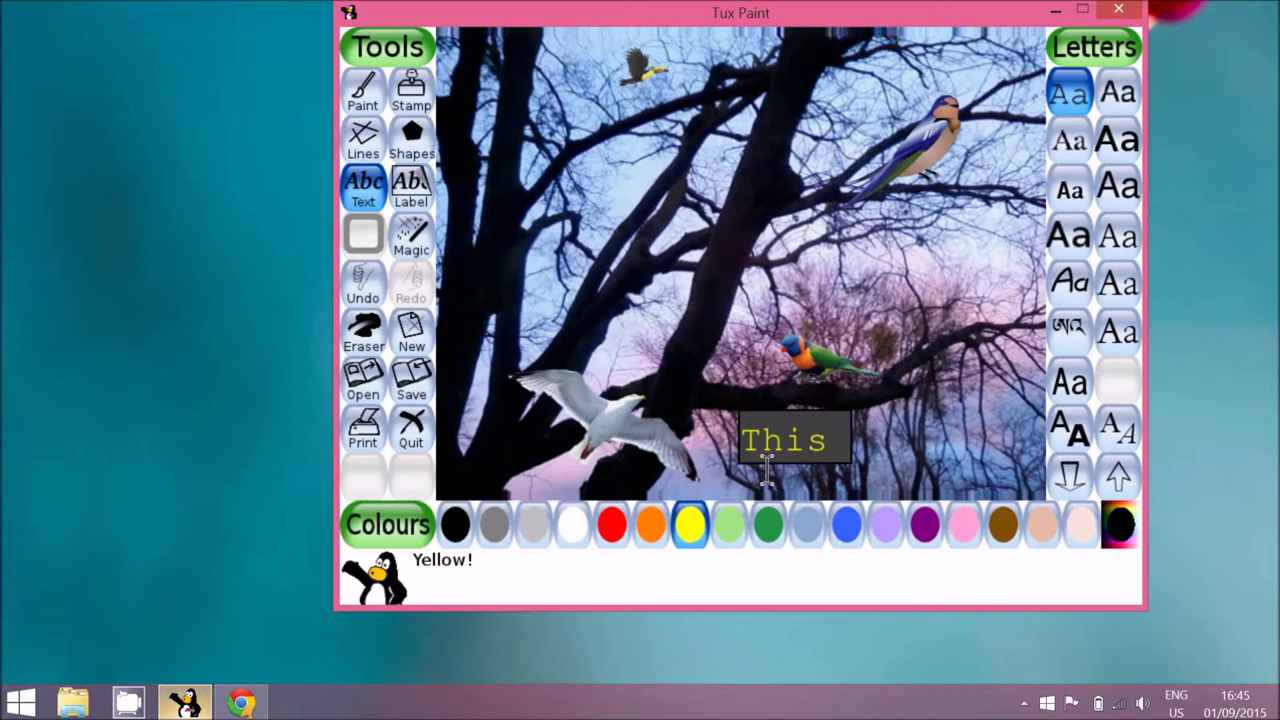
pyautogui.write(' is my')
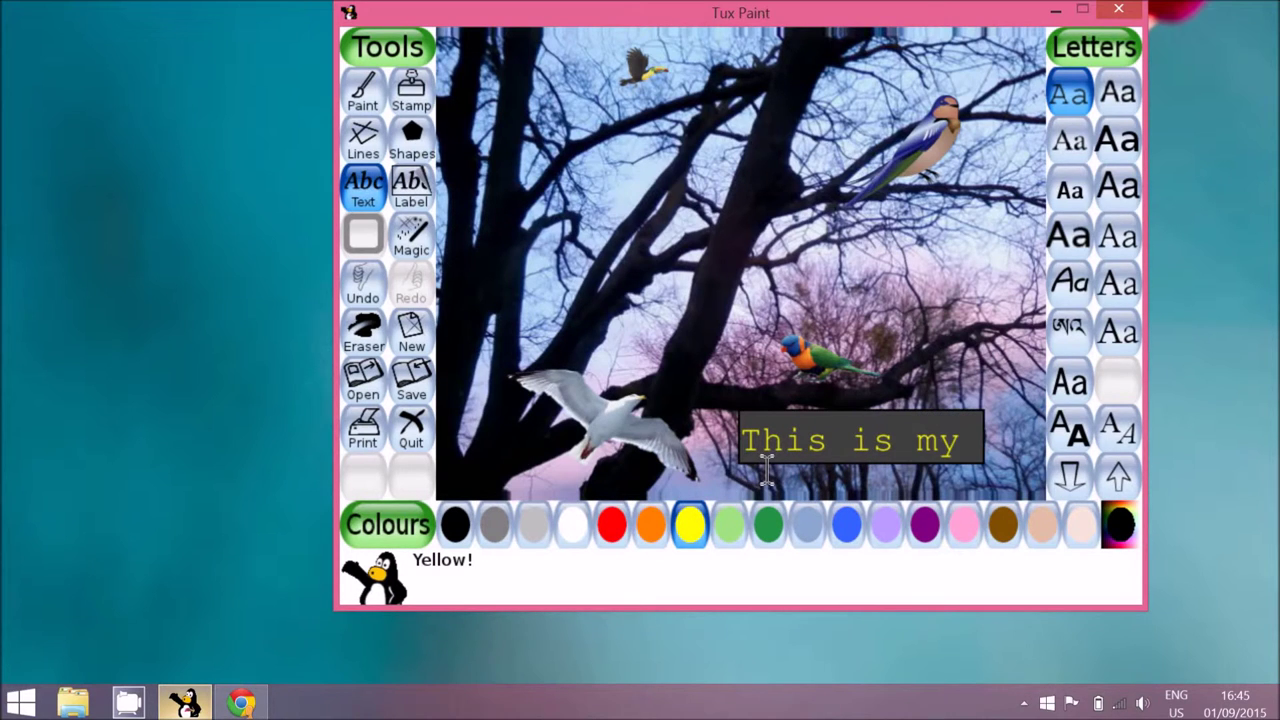
pyautogui.write(' bir')
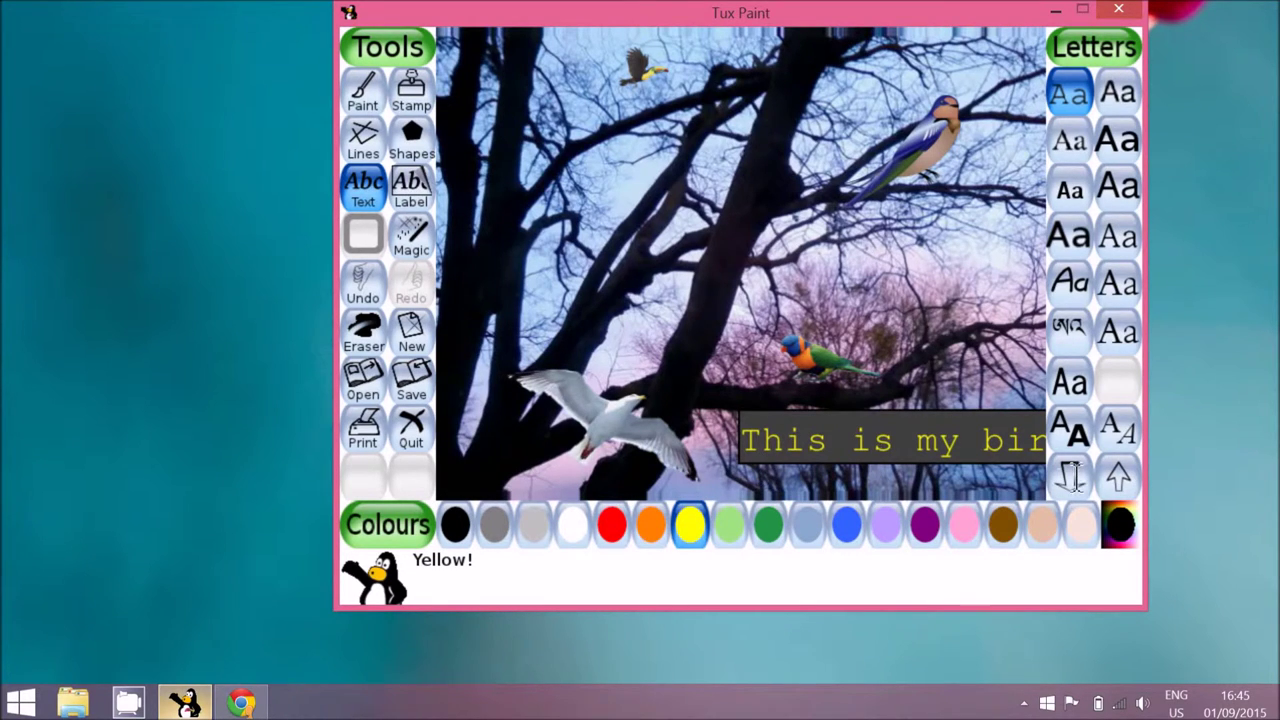
# - Resize the caption, position it beside the seagull, and fix it onto the picture
pyautogui.click(1071, 477)
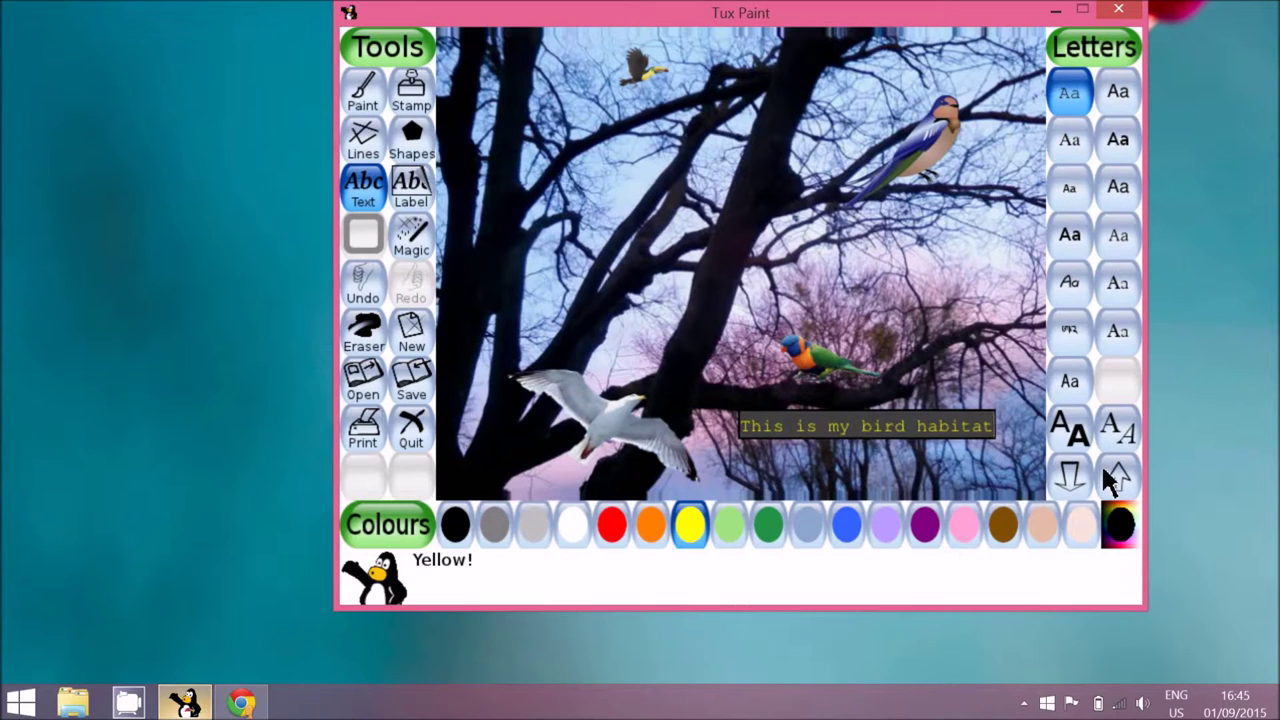
pyautogui.click(1110, 478)
pyautogui.click(940, 432)
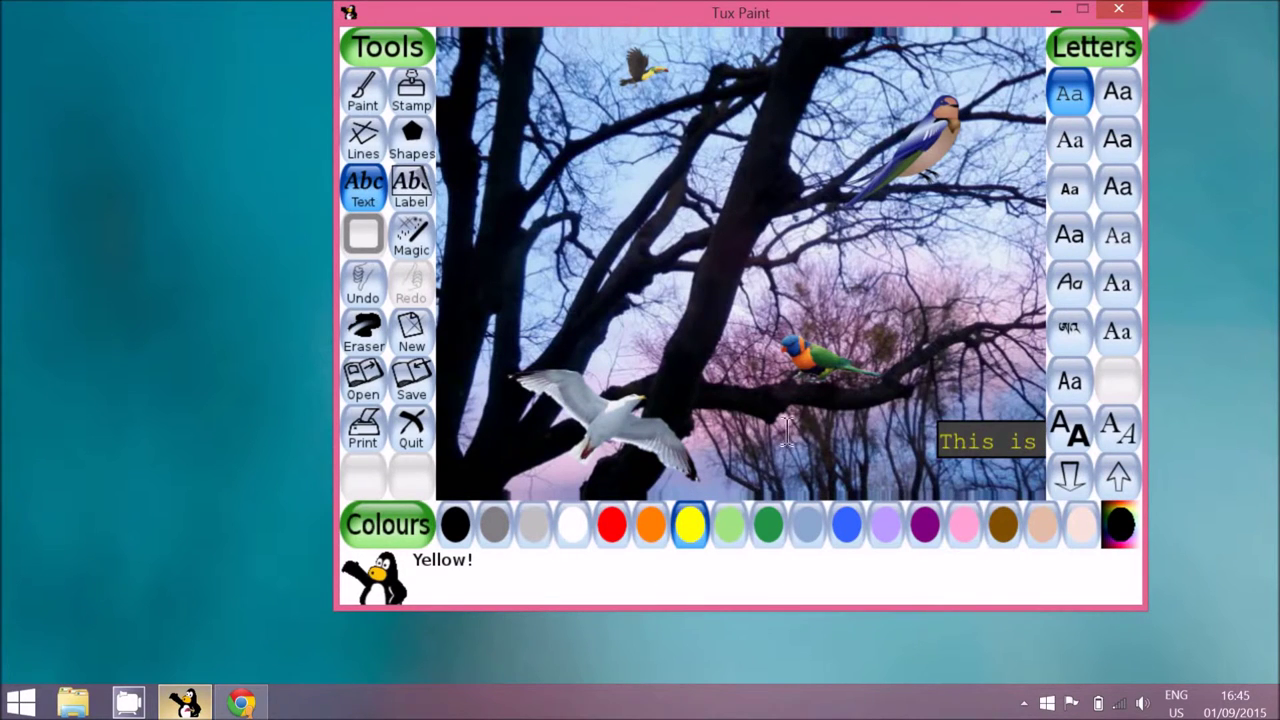
pyautogui.click(693, 420)
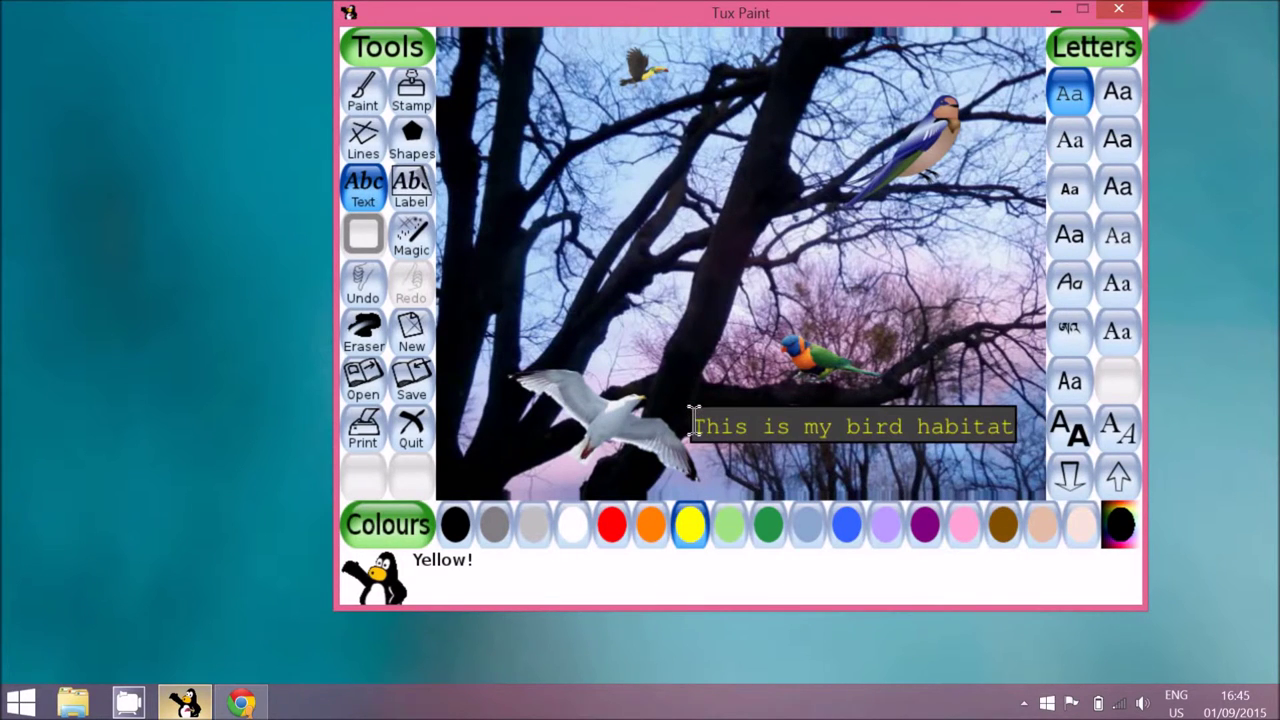
pyautogui.click(730, 466)
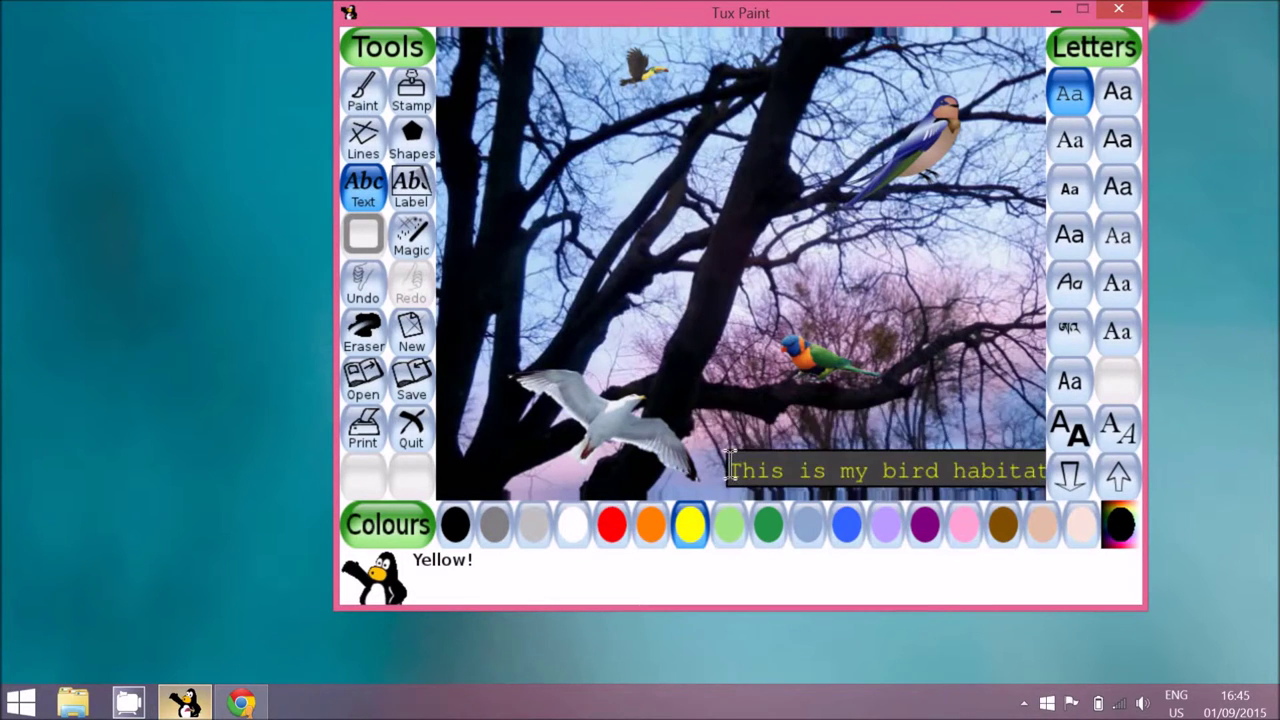
pyautogui.click(715, 458)
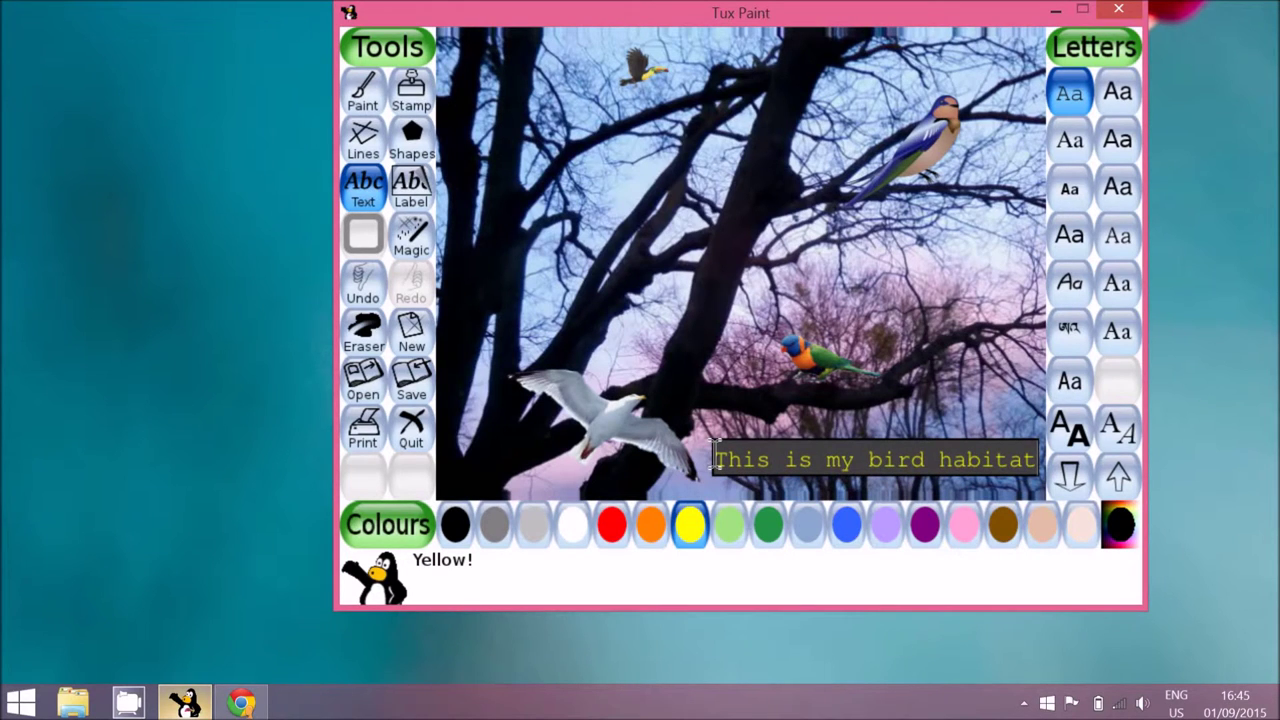
pyautogui.press('Return')
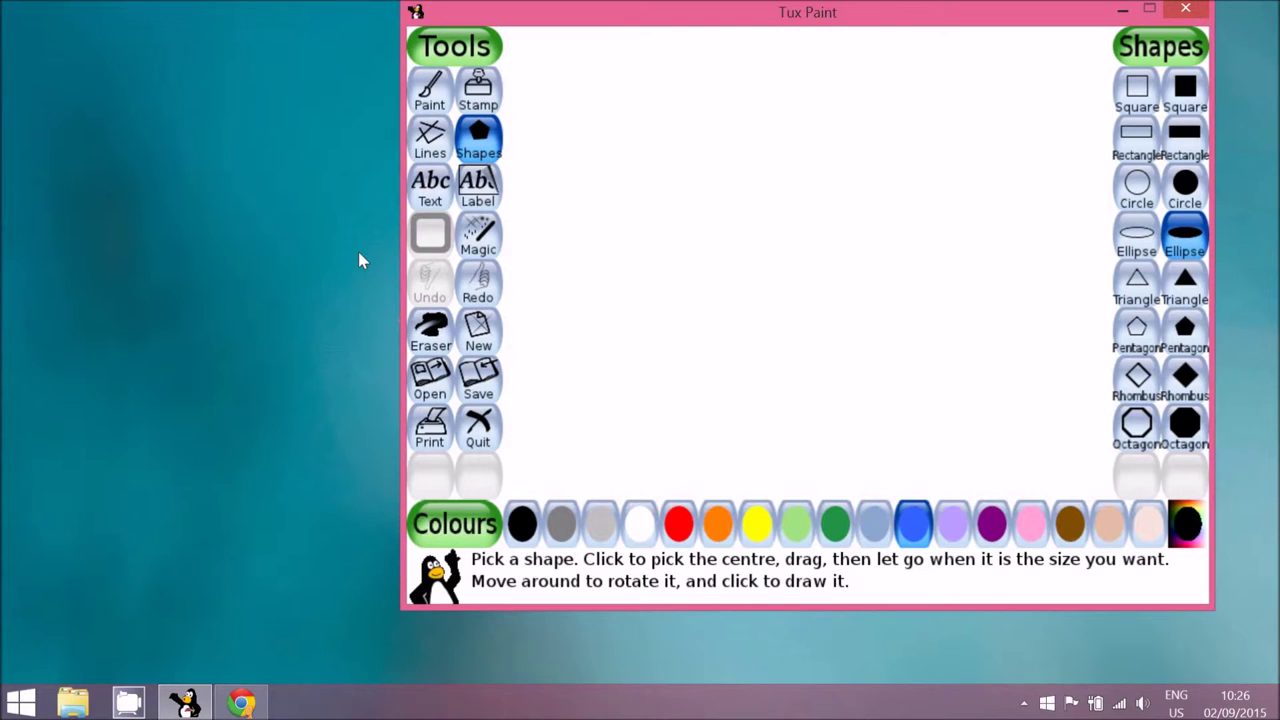
# - Draw a wide filled blue ellipse near the top-left of the canvas
pyautogui.click(1185, 233)
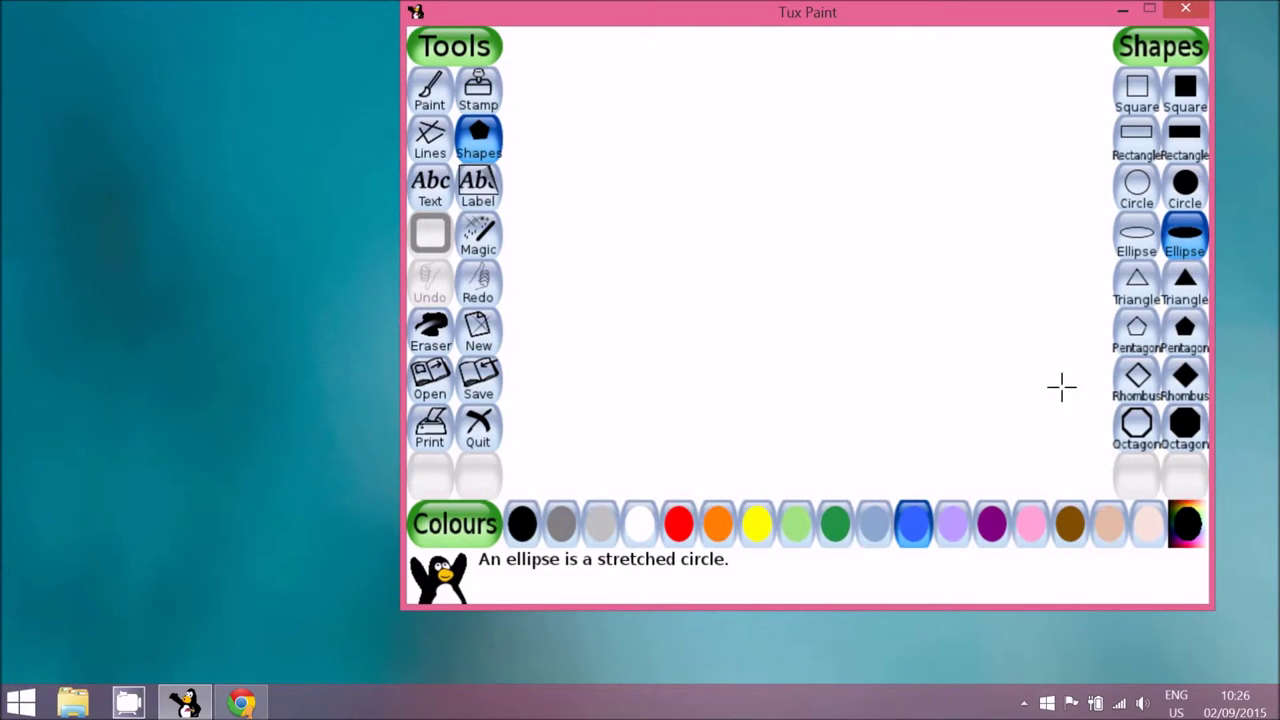
pyautogui.click(923, 532)
pyautogui.moveTo(656, 103); pyautogui.dragTo(783, 106)
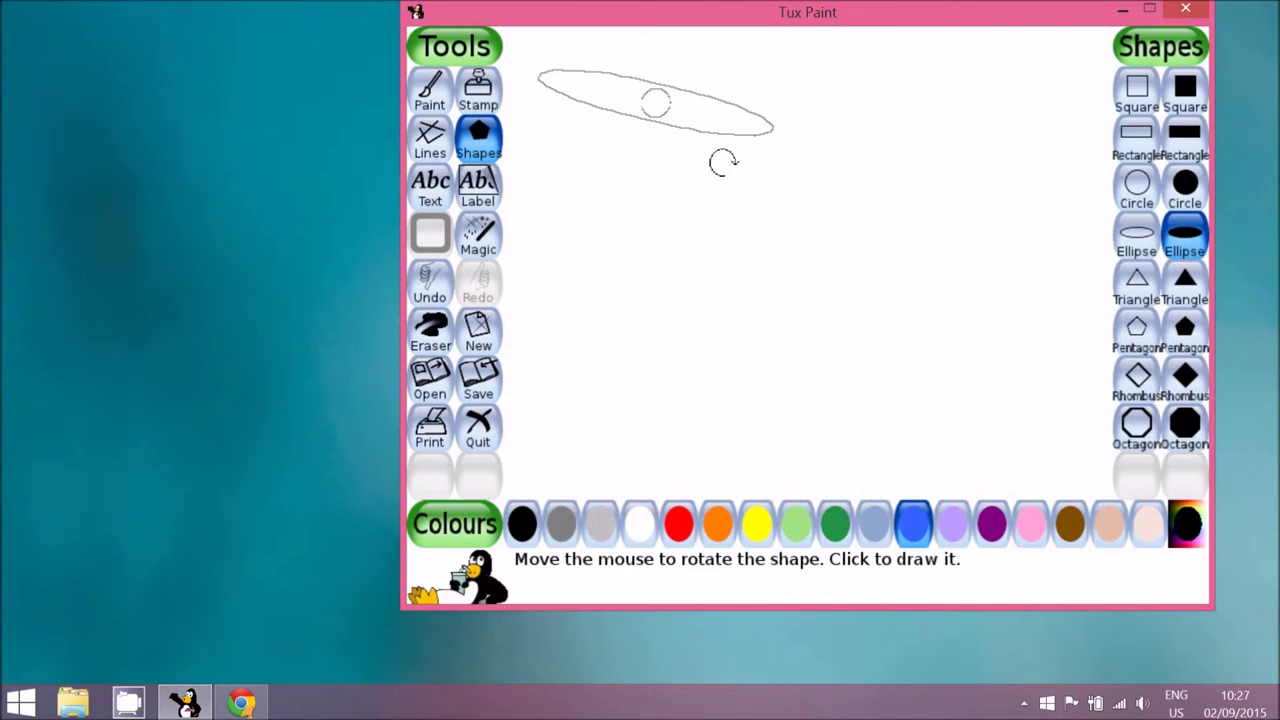
pyautogui.click(782, 107)
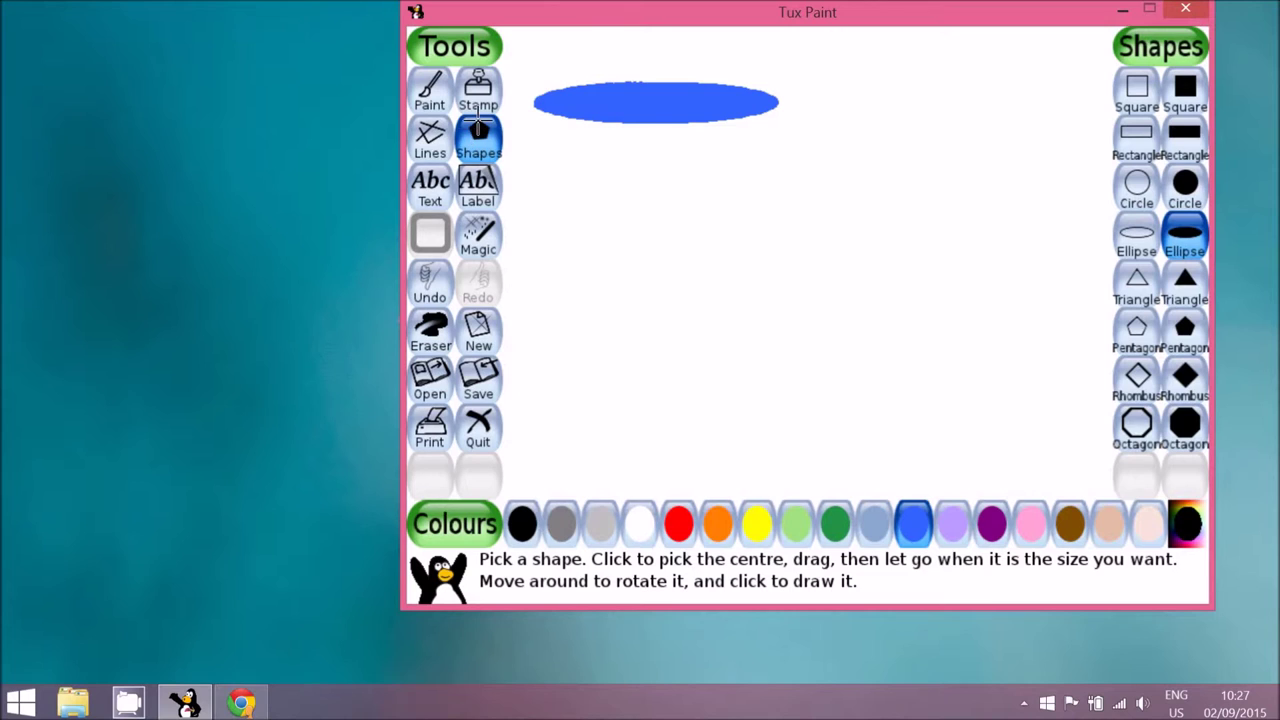
# - Choose the stripey fish stamp and shrink it to under half size
pyautogui.click(480, 92)
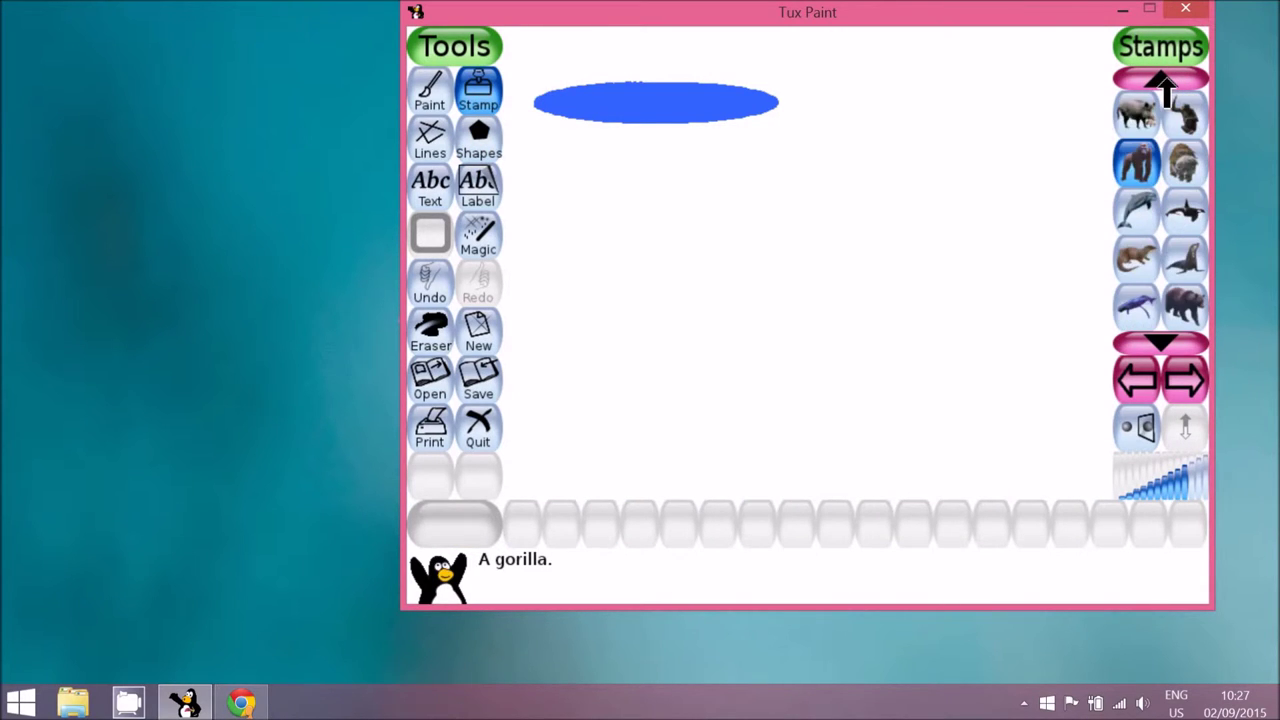
pyautogui.click(1160, 80)
pyautogui.click(1160, 80)
pyautogui.click(1160, 80)
pyautogui.click(1160, 80)
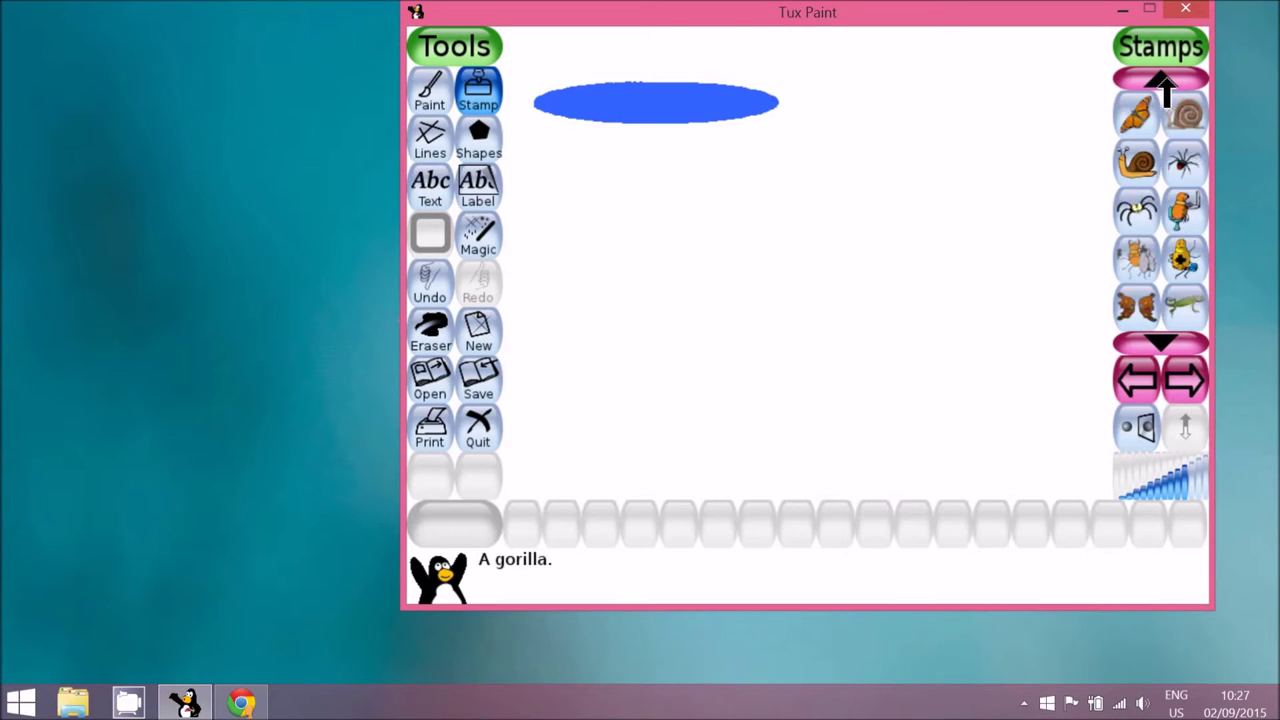
pyautogui.click(1160, 80)
pyautogui.click(1160, 80)
pyautogui.click(1160, 80)
pyautogui.click(1160, 80)
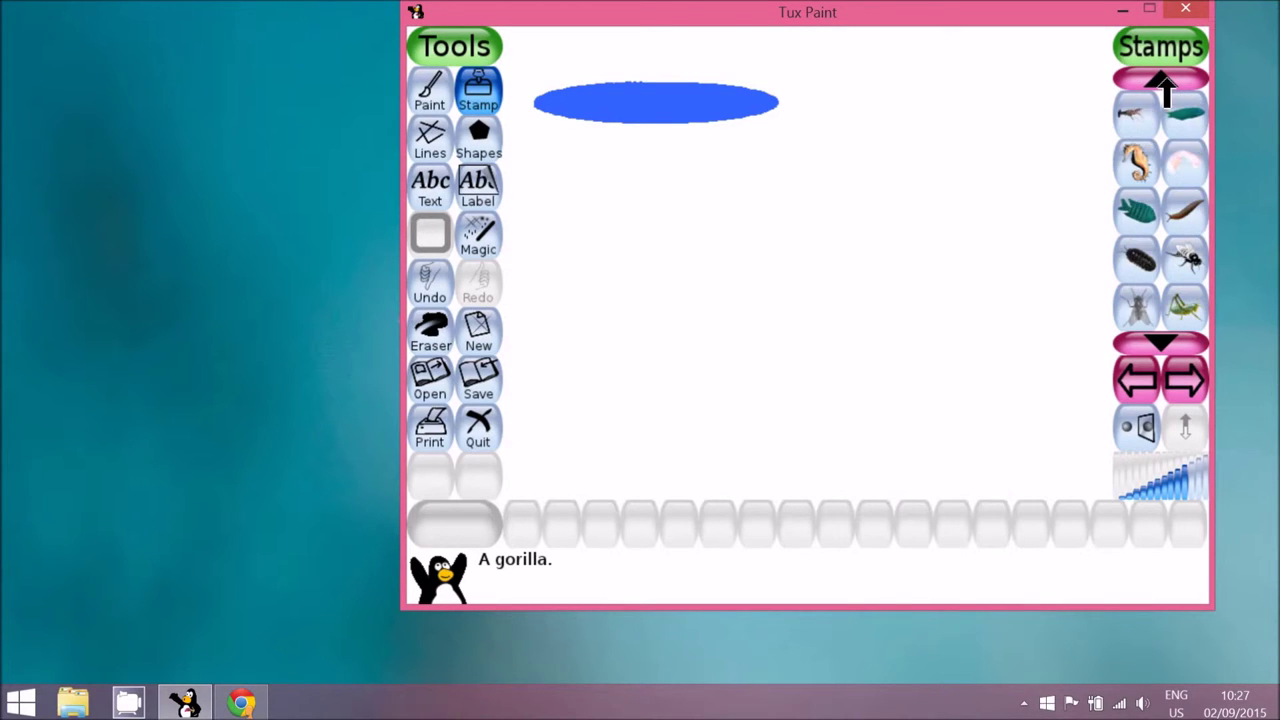
pyautogui.click(1137, 210)
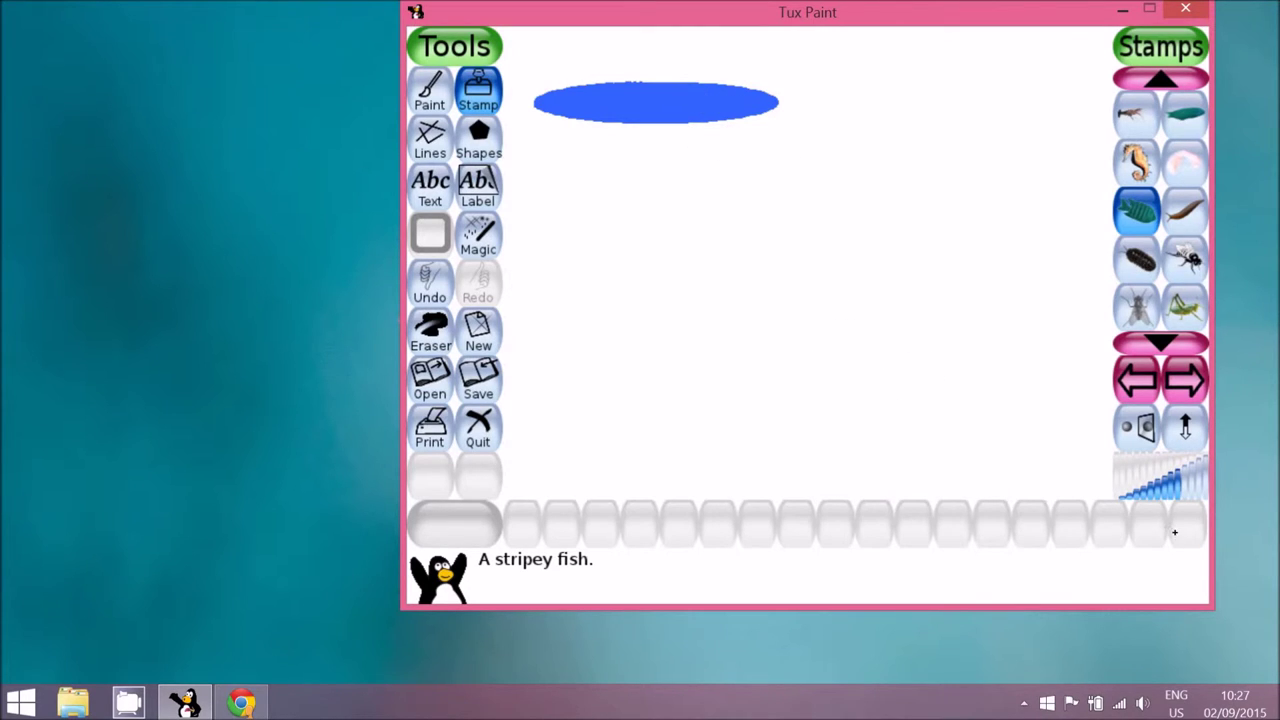
pyautogui.click(1161, 490)
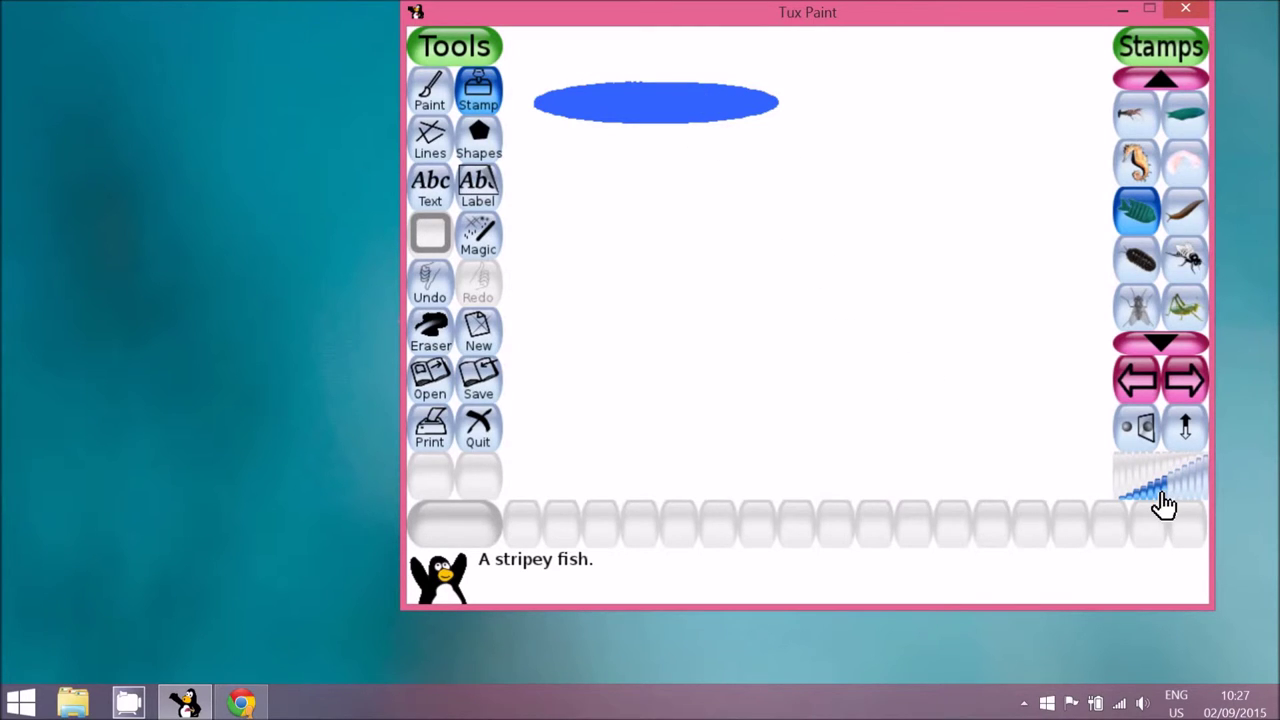
pyautogui.click(1157, 492)
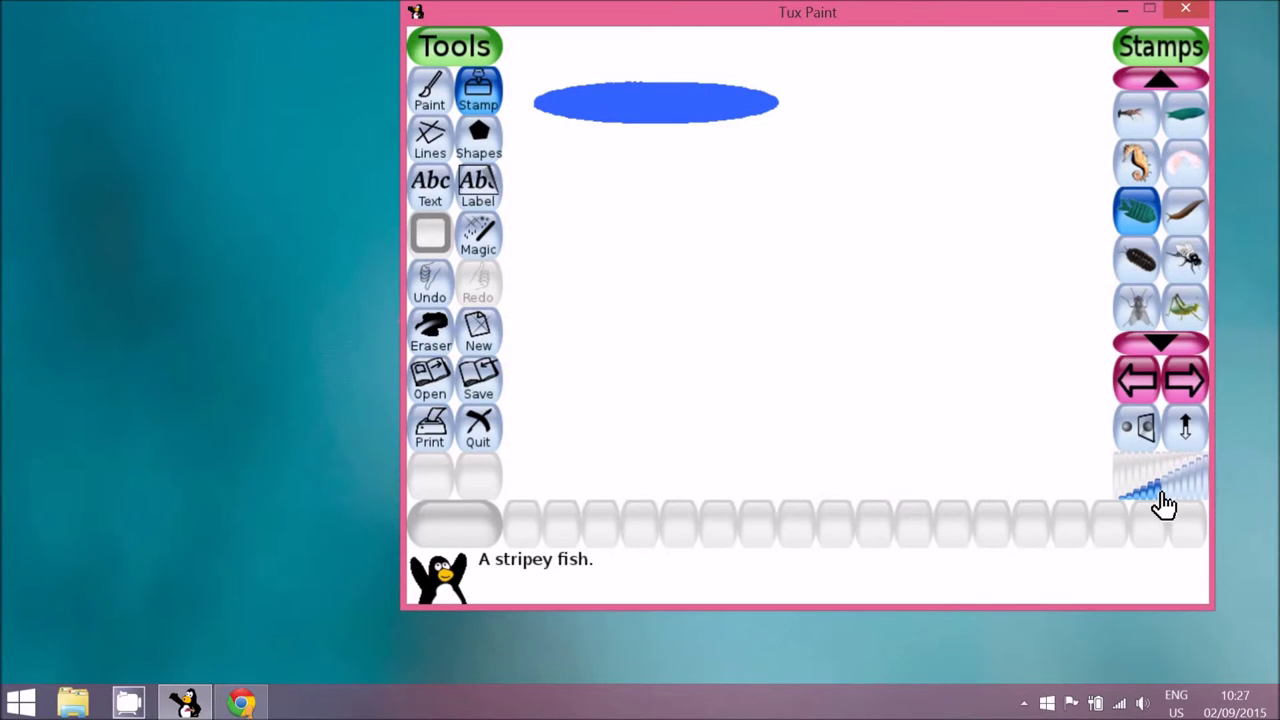
# - Stamp three stripey fish inside the blue lake
pyautogui.click(614, 107)
pyautogui.click(653, 107)
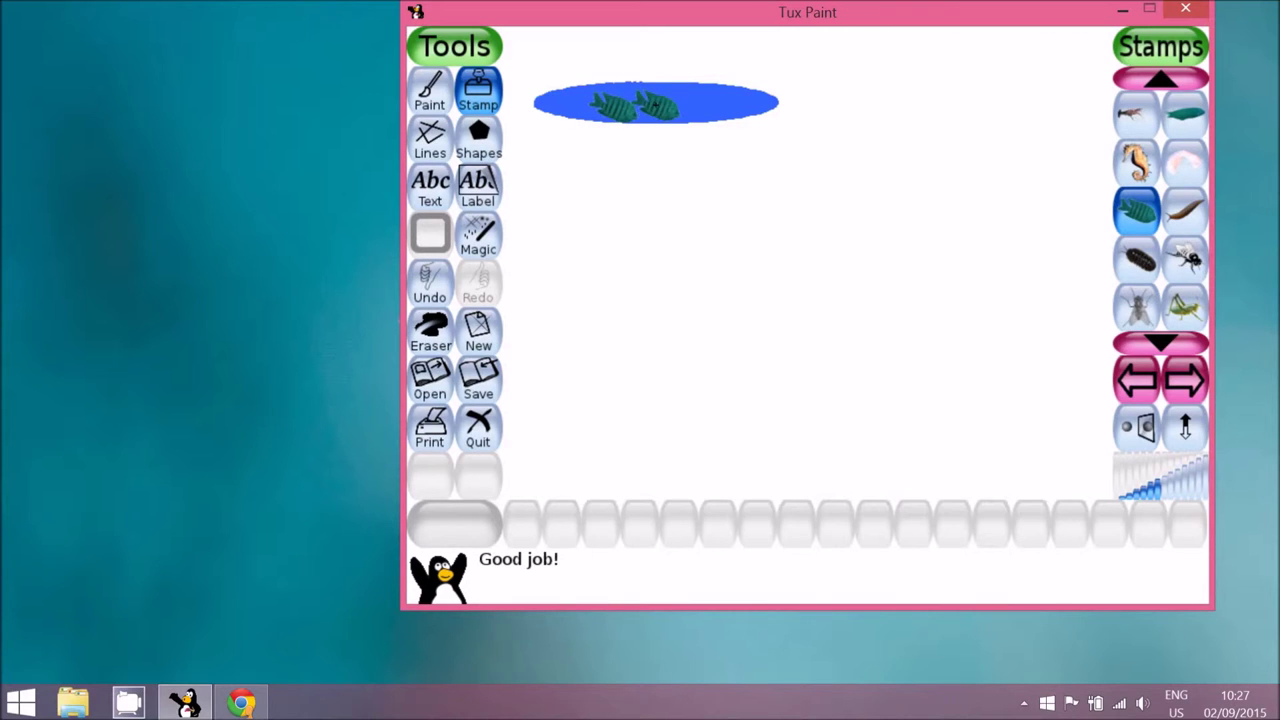
pyautogui.click(707, 102)
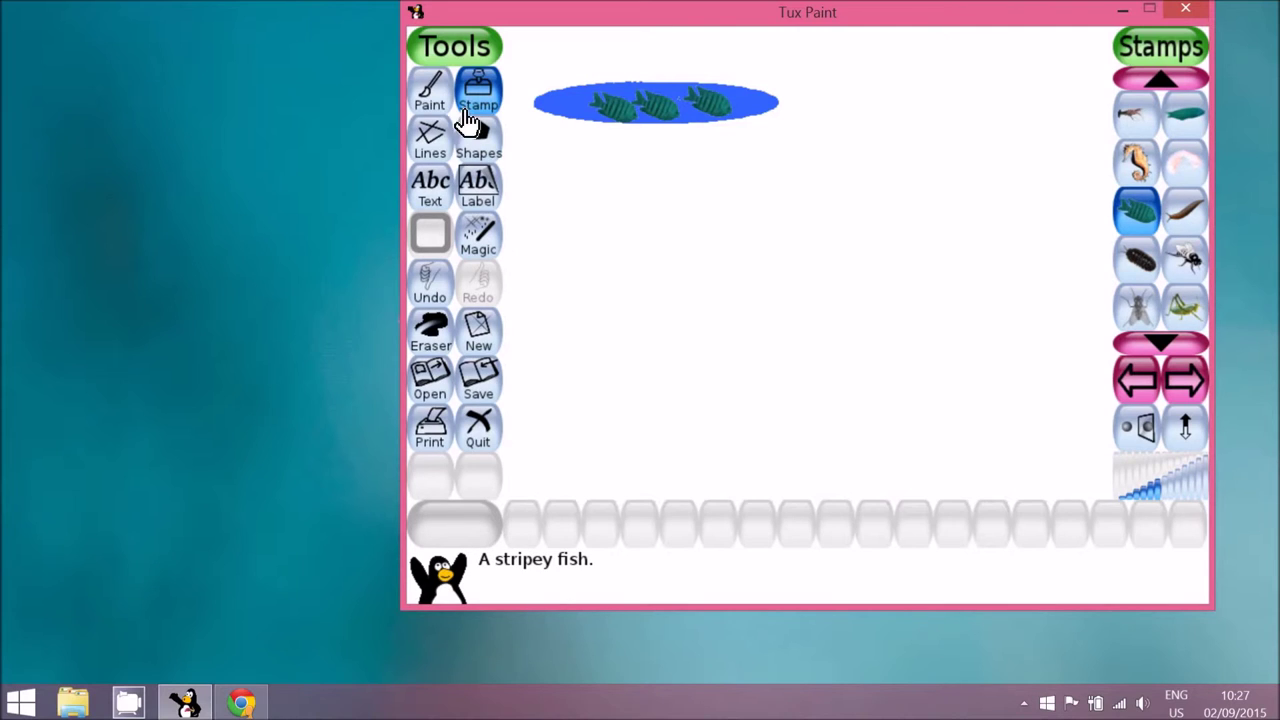
pyautogui.click(489, 251)
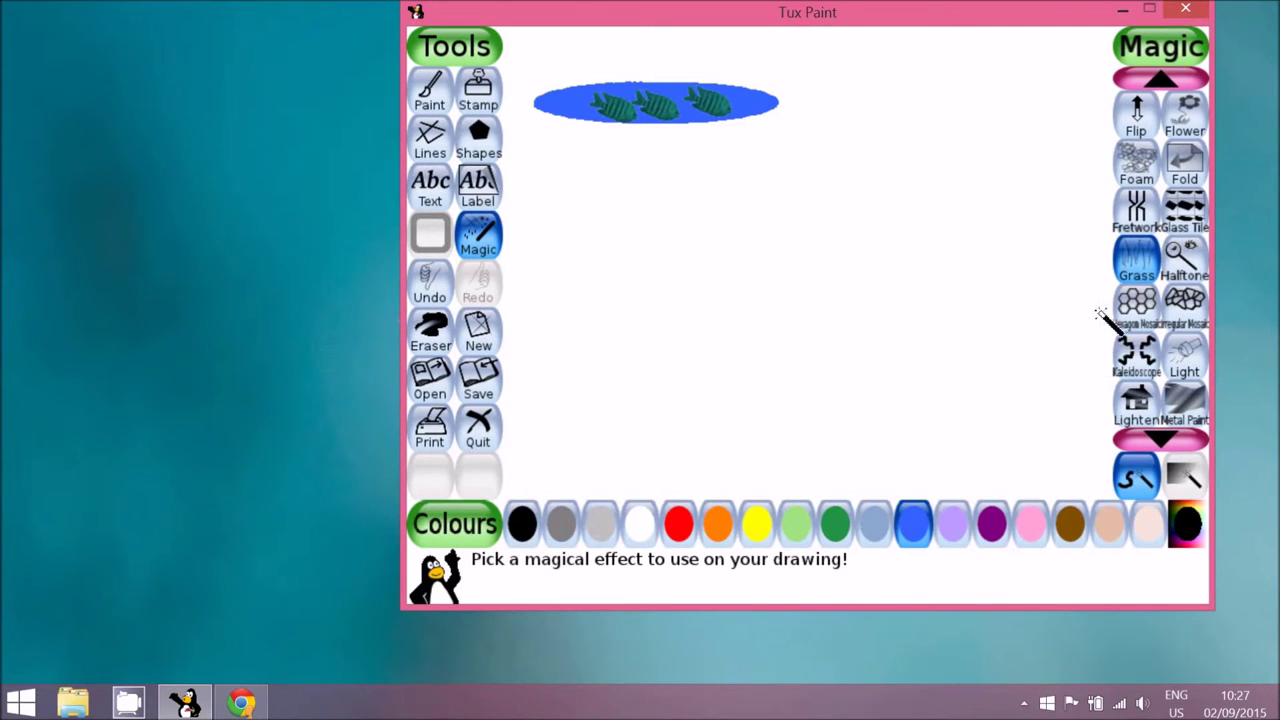
# - Grow purple, orange and red Flower-effect flowers across the lower canvas
pyautogui.click(1188, 130)
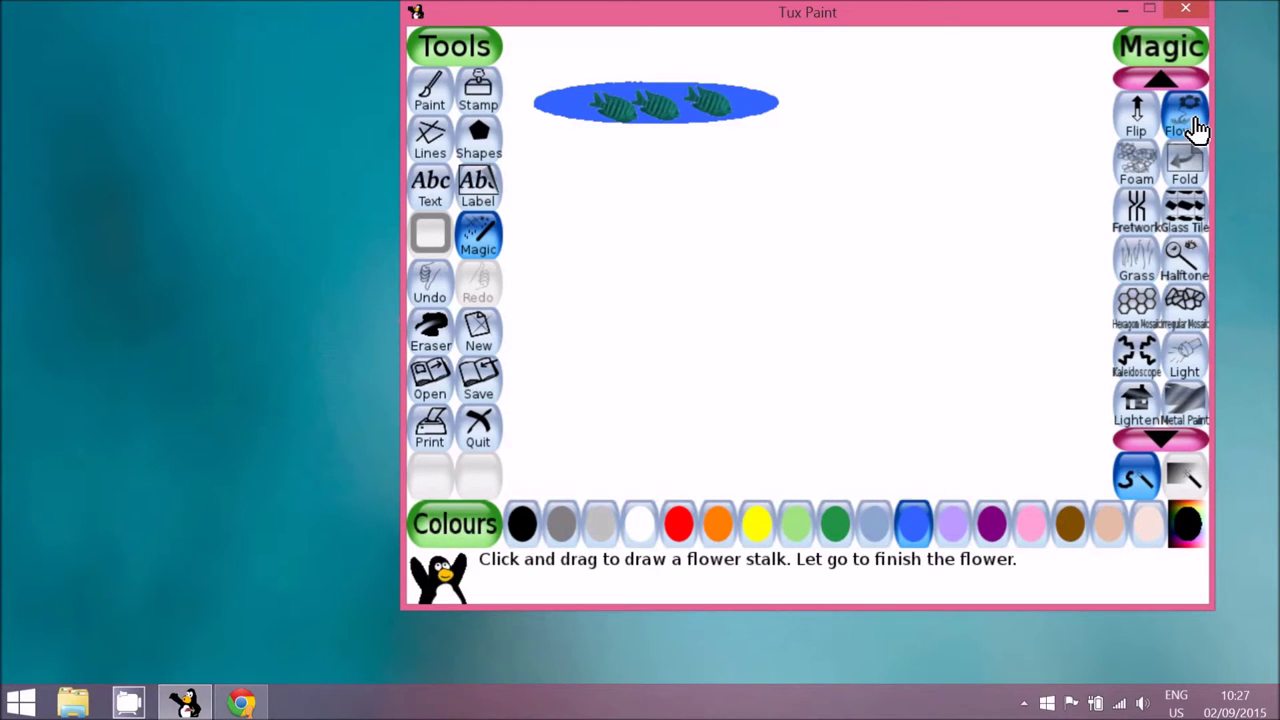
pyautogui.click(990, 530)
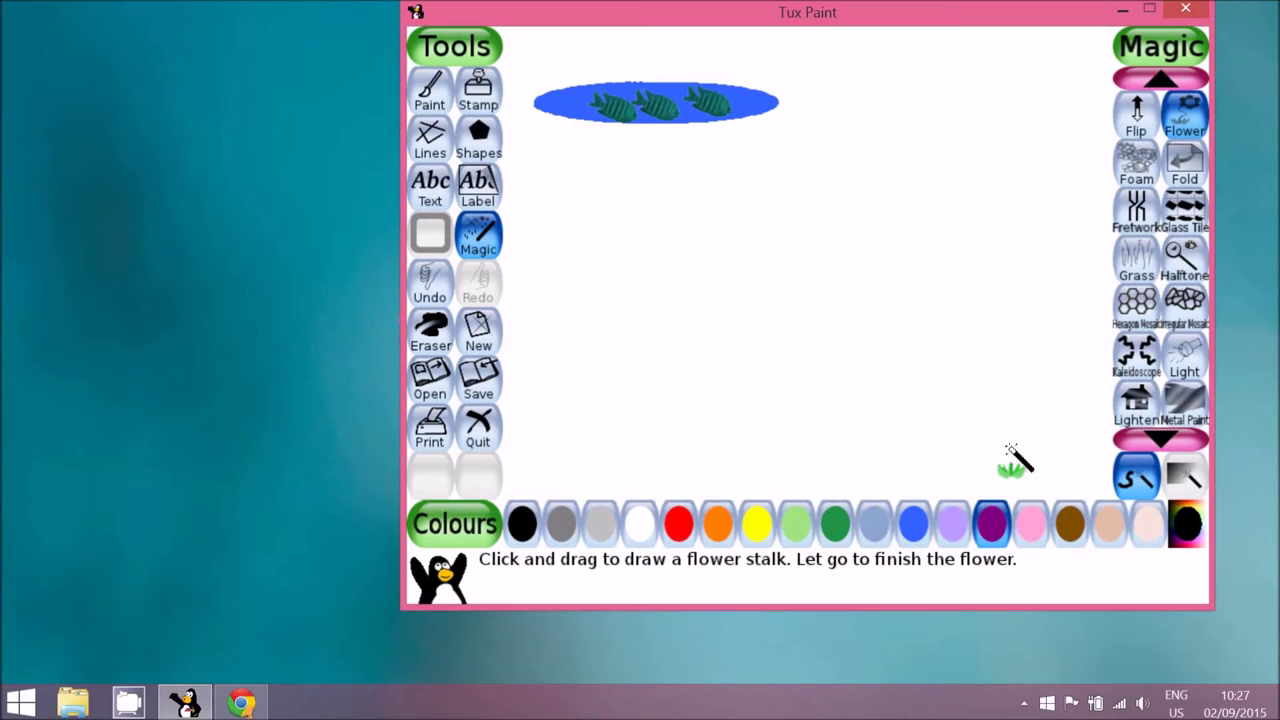
pyautogui.moveTo(1008, 447); pyautogui.dragTo(998, 348)
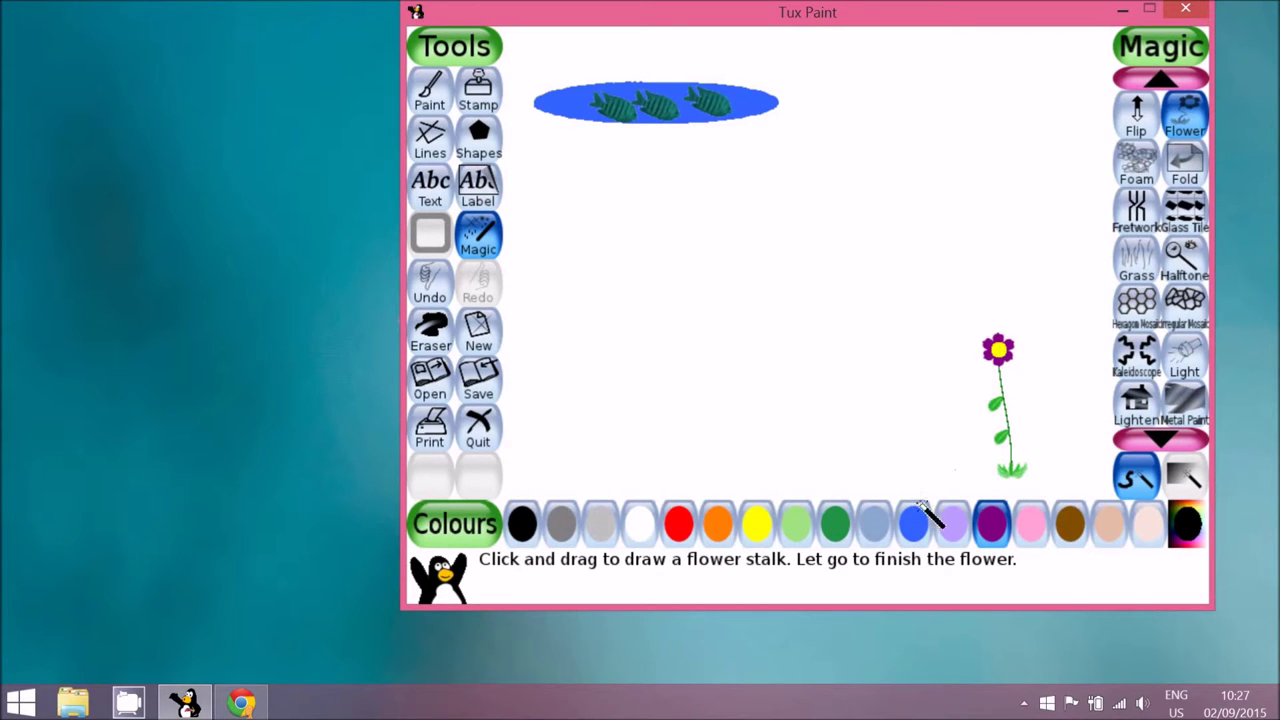
pyautogui.click(718, 530)
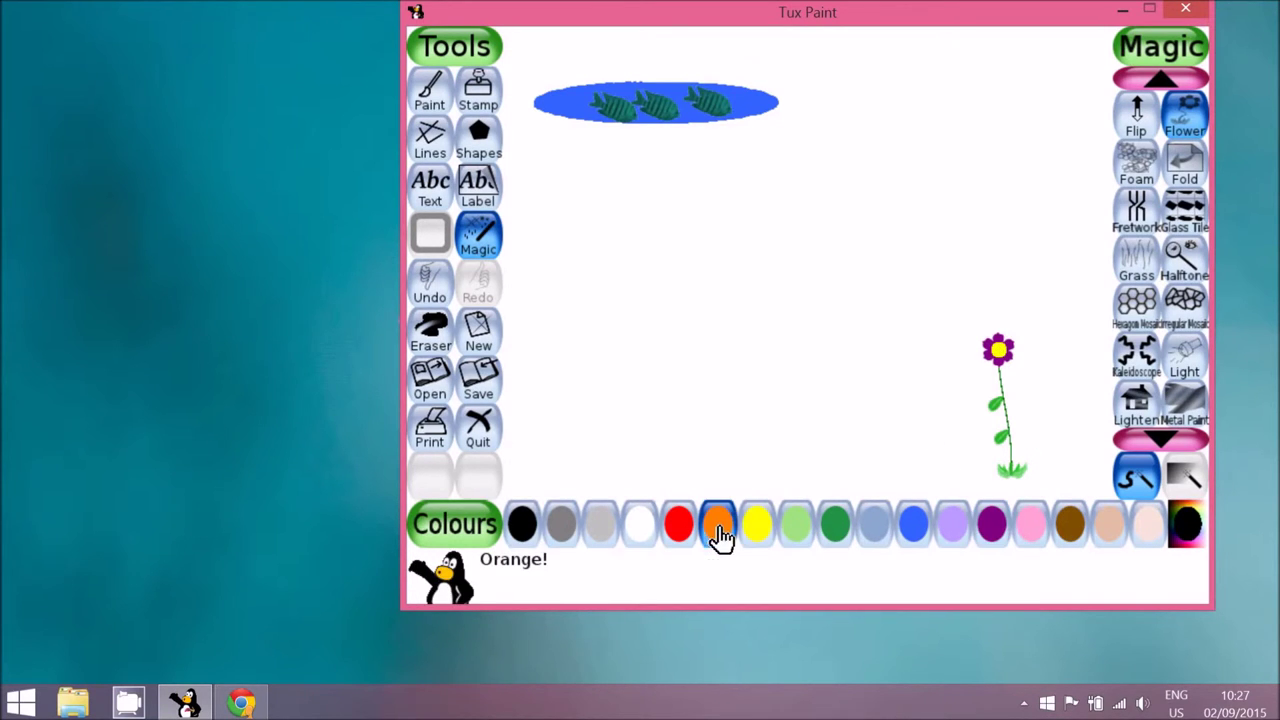
pyautogui.moveTo(760, 462); pyautogui.dragTo(772, 374)
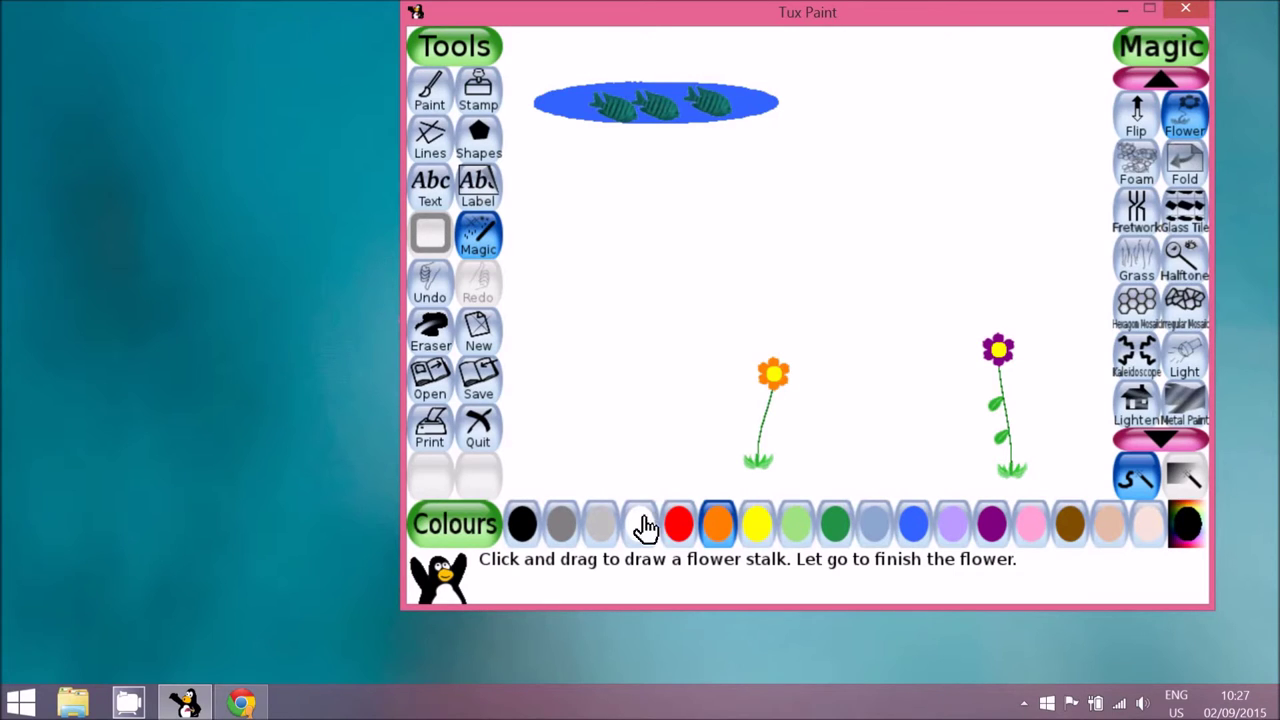
pyautogui.click(679, 528)
pyautogui.moveTo(613, 368)
pyautogui.mouseDown()
pyautogui.moveTo(624, 322)
pyautogui.moveTo(614, 279)
pyautogui.mouseUp()
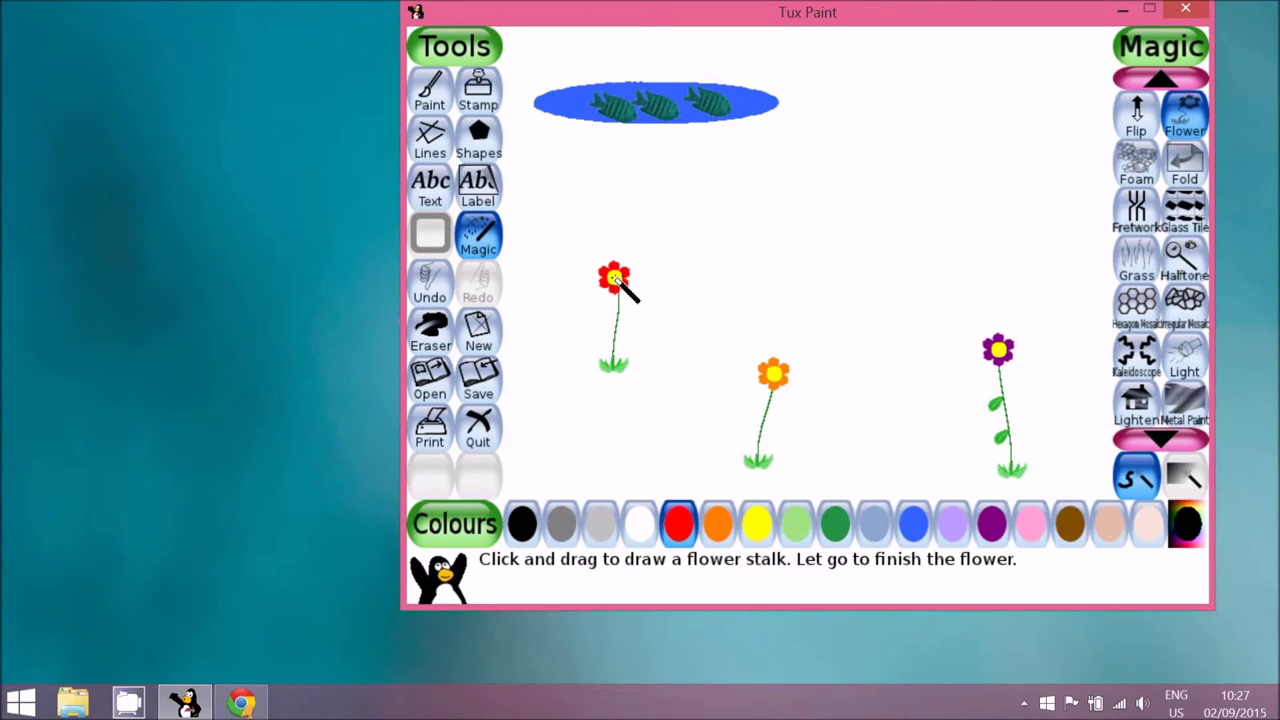
pyautogui.click(484, 98)
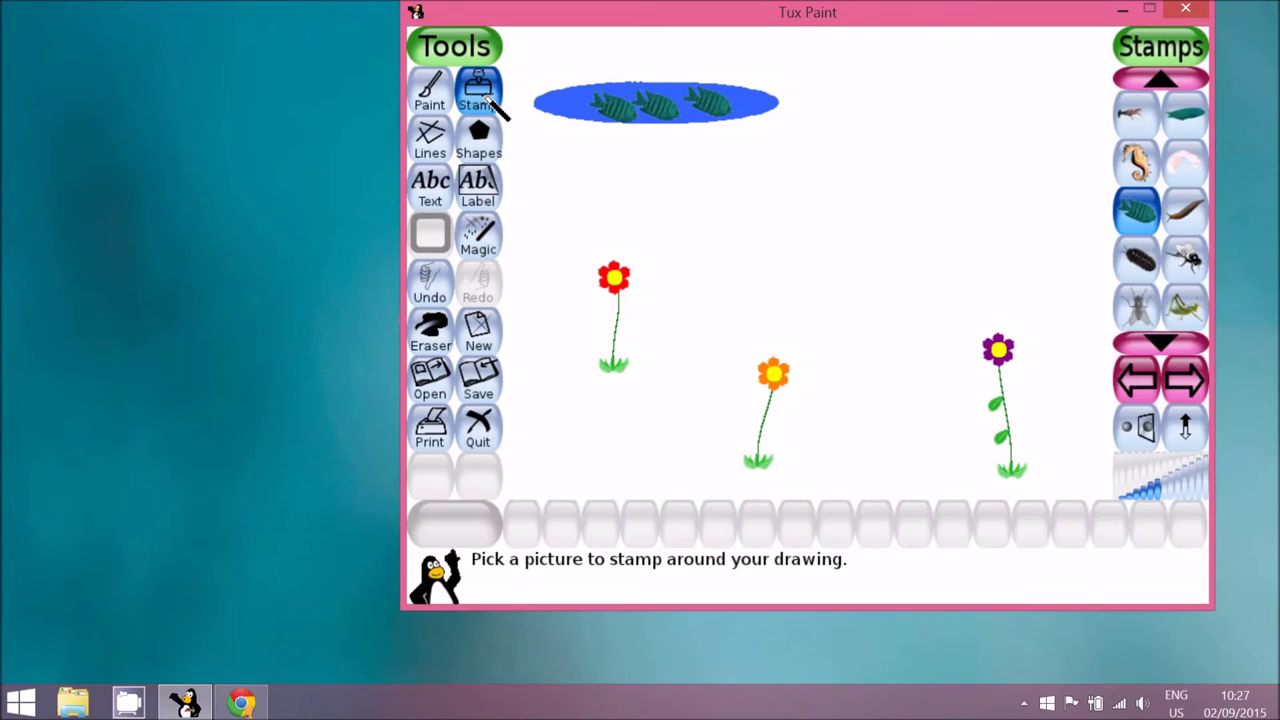
# - Stamp an enlarged elephant on the right side of the picture
pyautogui.click(1162, 343)
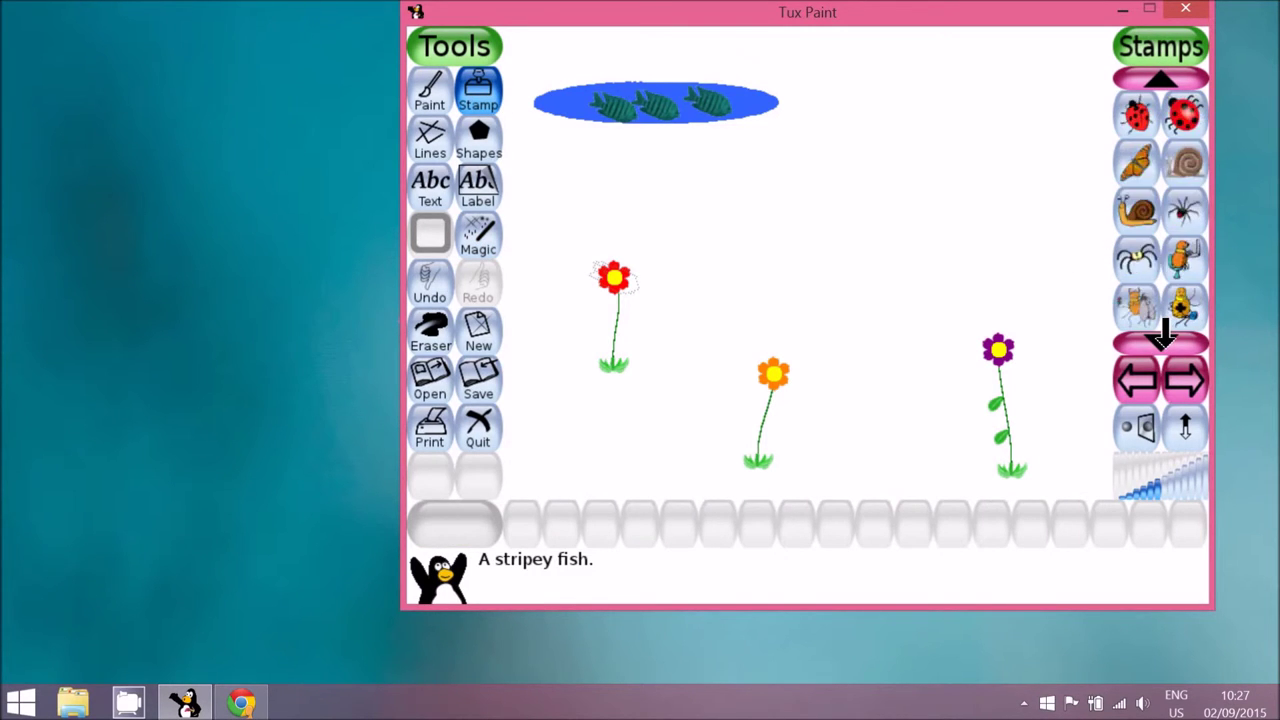
pyautogui.click(1162, 336)
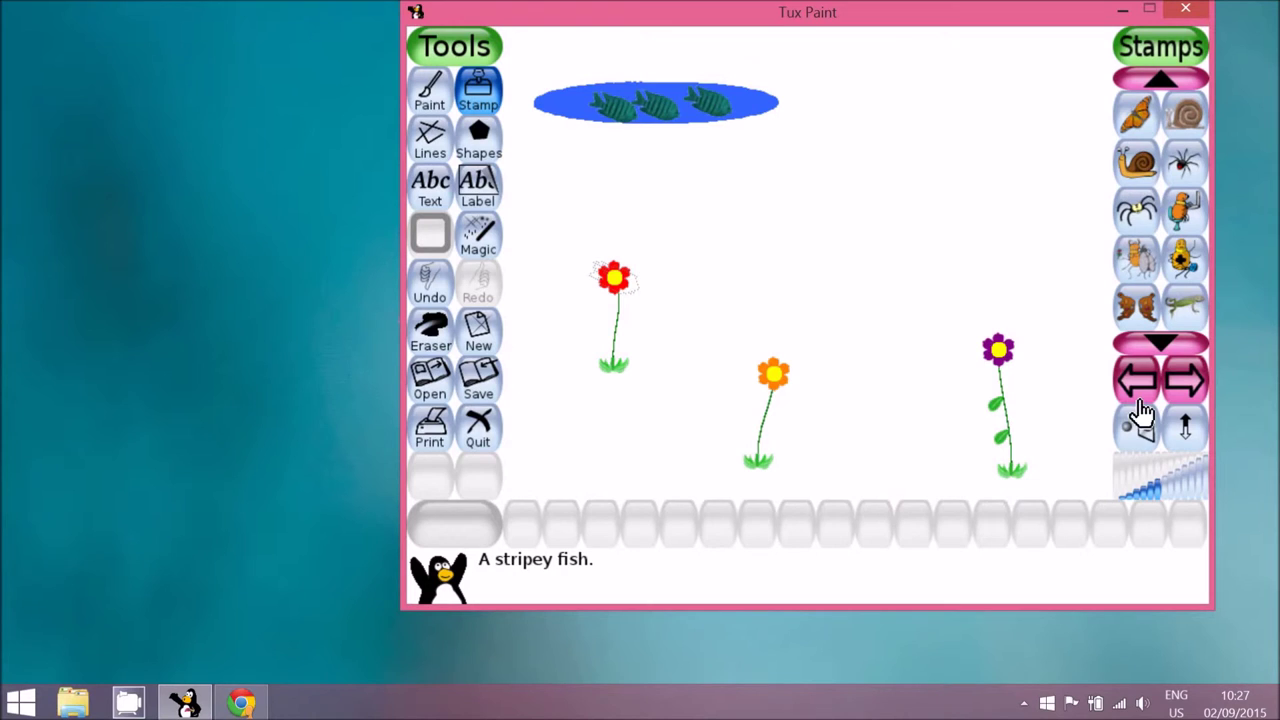
pyautogui.click(1162, 340)
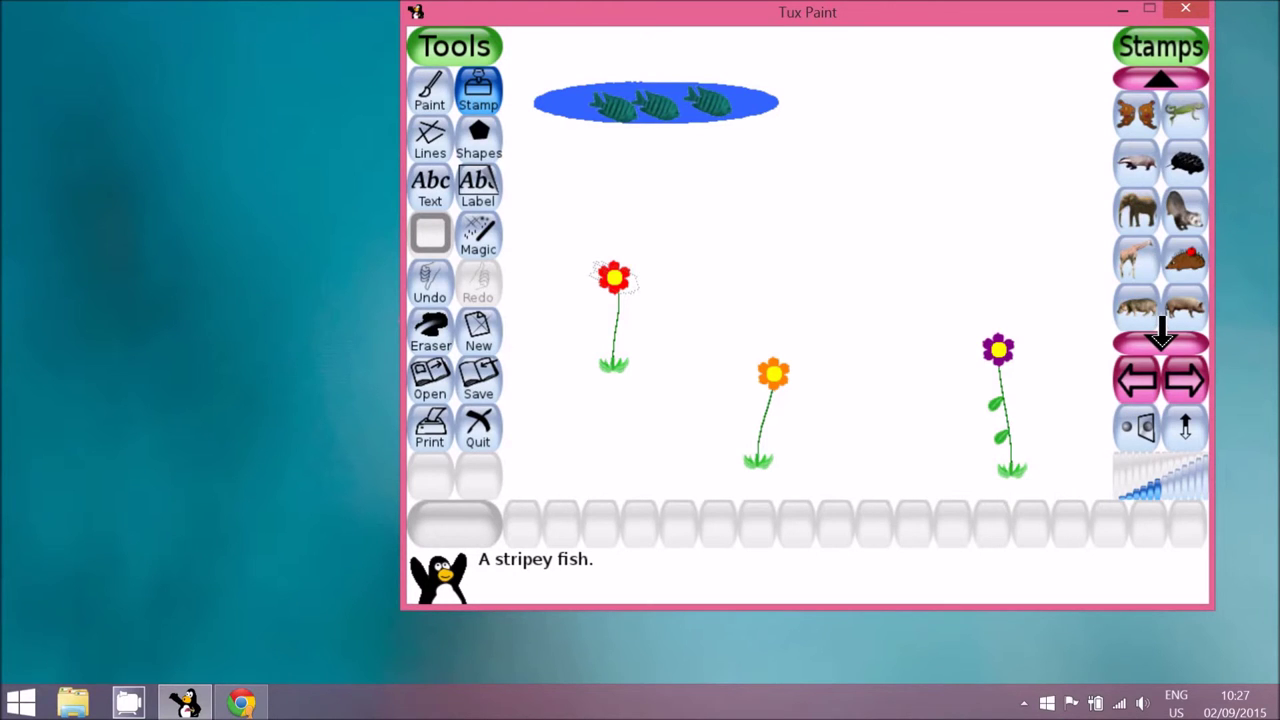
pyautogui.click(1136, 210)
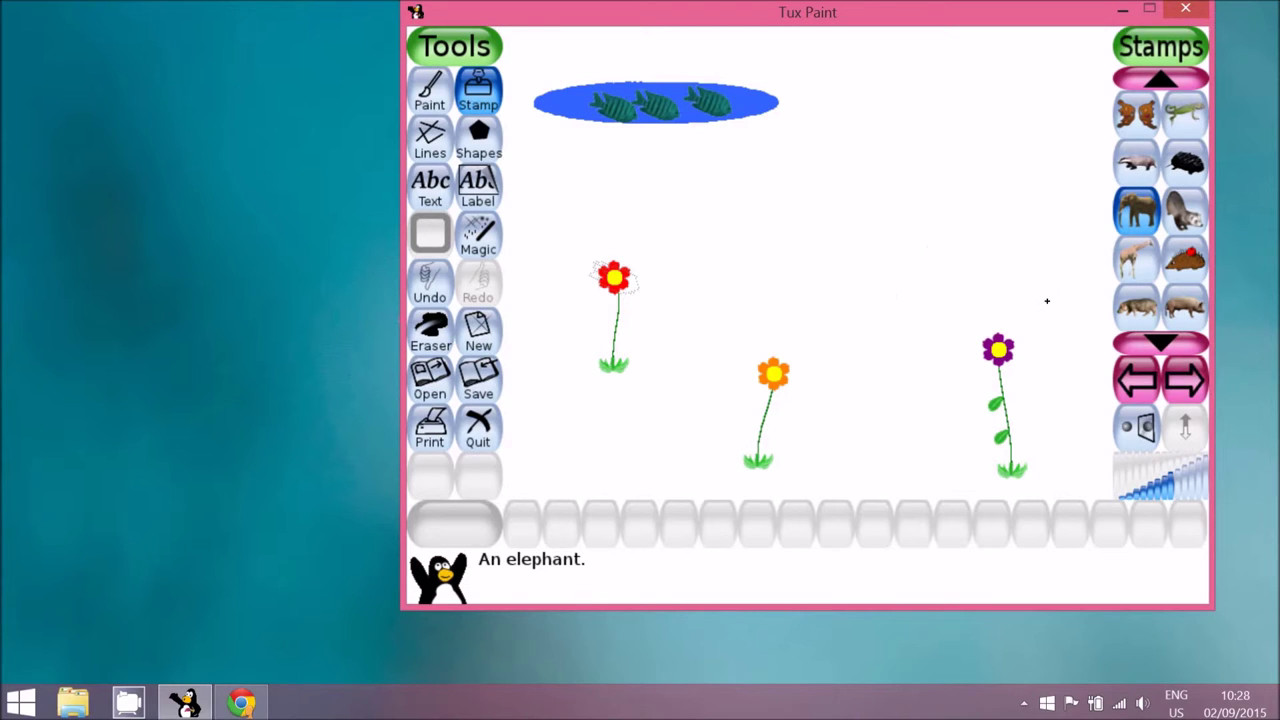
pyautogui.click(1196, 486)
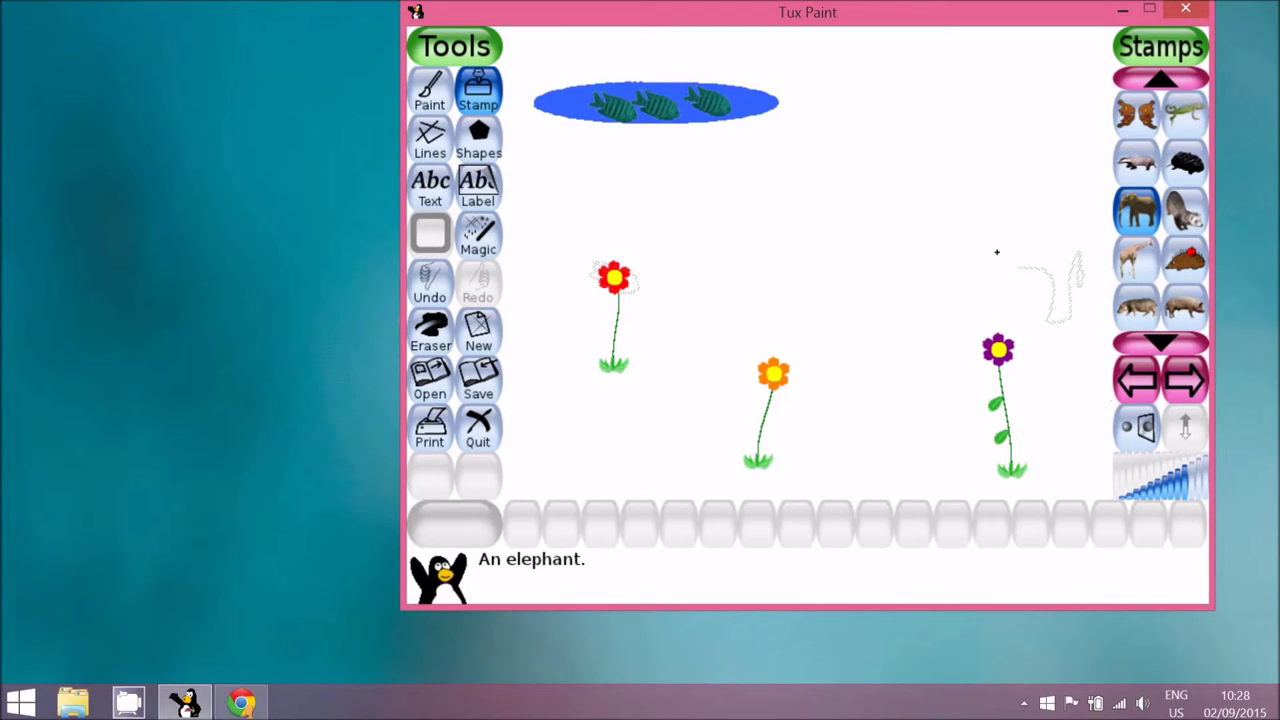
pyautogui.click(1006, 214)
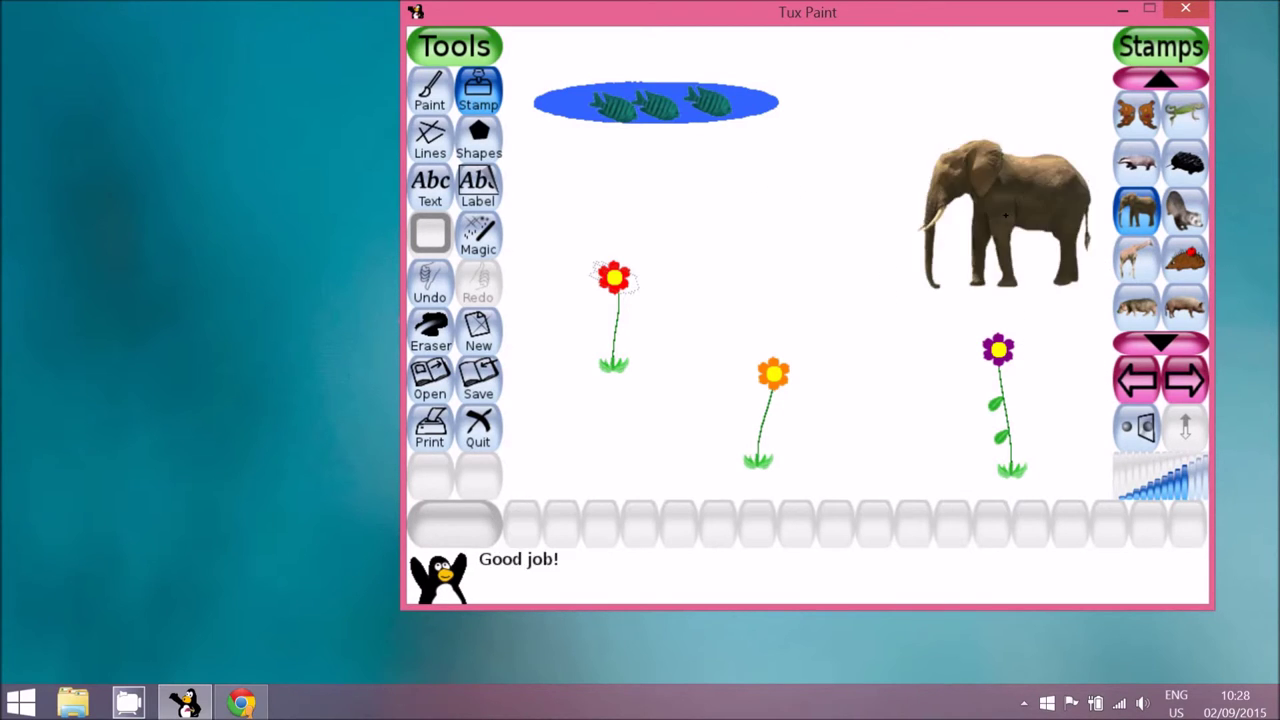
# - Stamp a giraffe between the pond and elephant, and a hippo beside the pond
pyautogui.click(1133, 270)
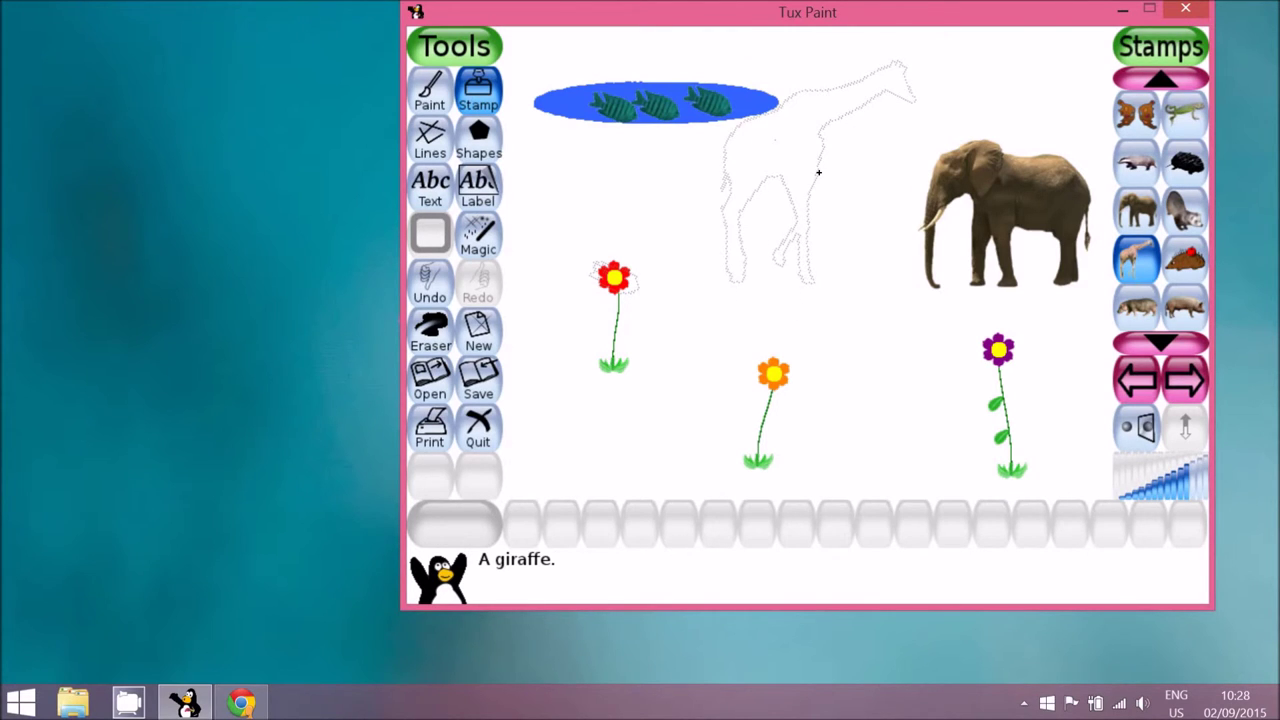
pyautogui.click(818, 172)
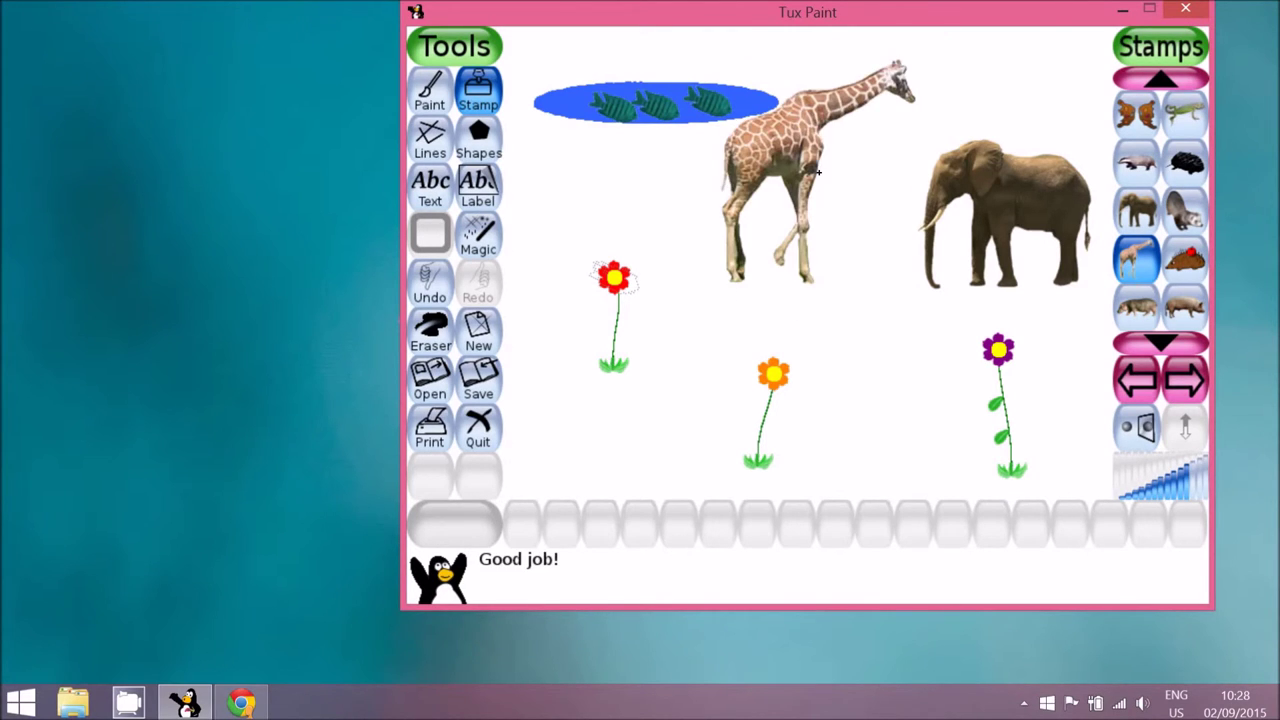
pyautogui.click(1138, 316)
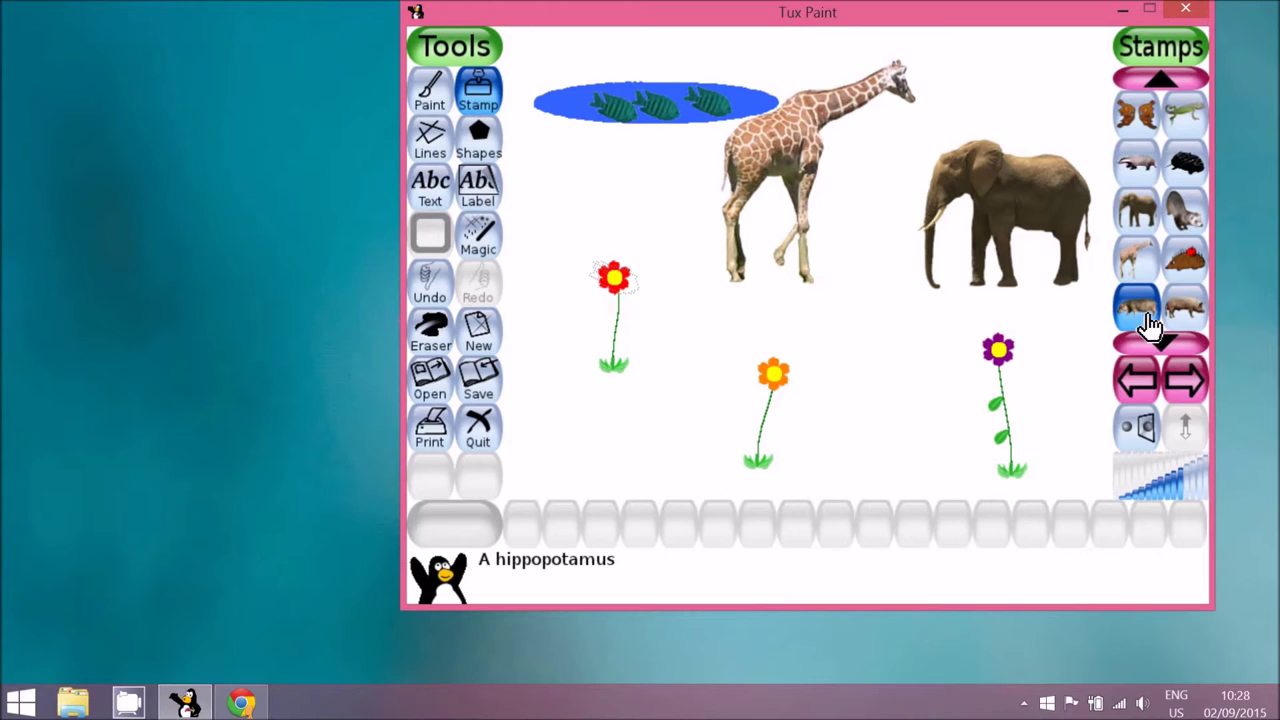
pyautogui.click(772, 71)
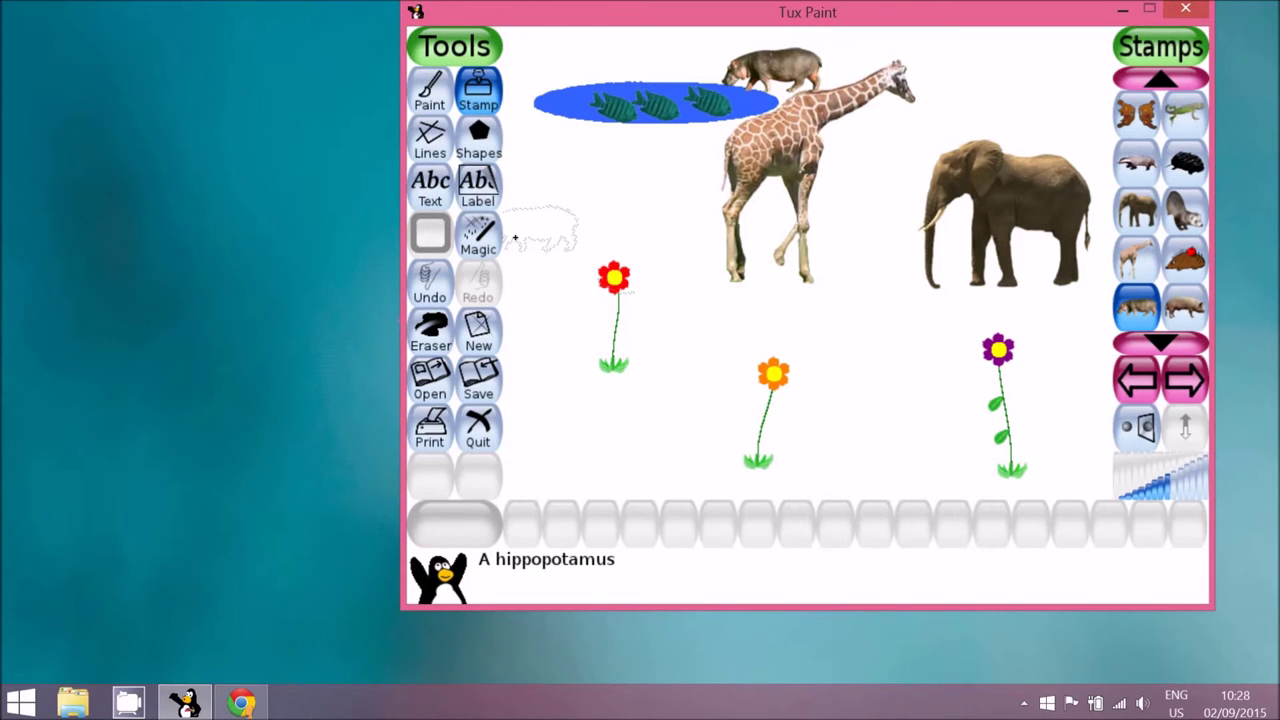
# - Grow Magic Grass around the purple flower, across the middle ground and above the red flower
pyautogui.click(485, 245)
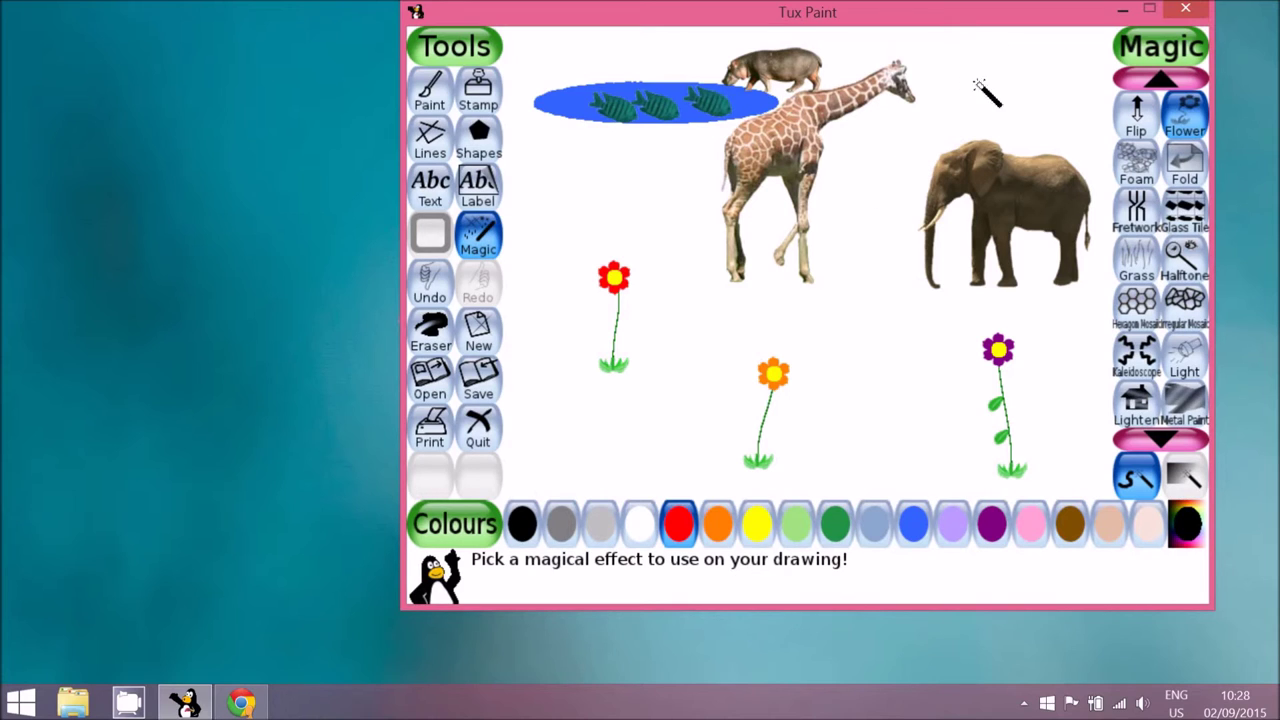
pyautogui.click(1136, 272)
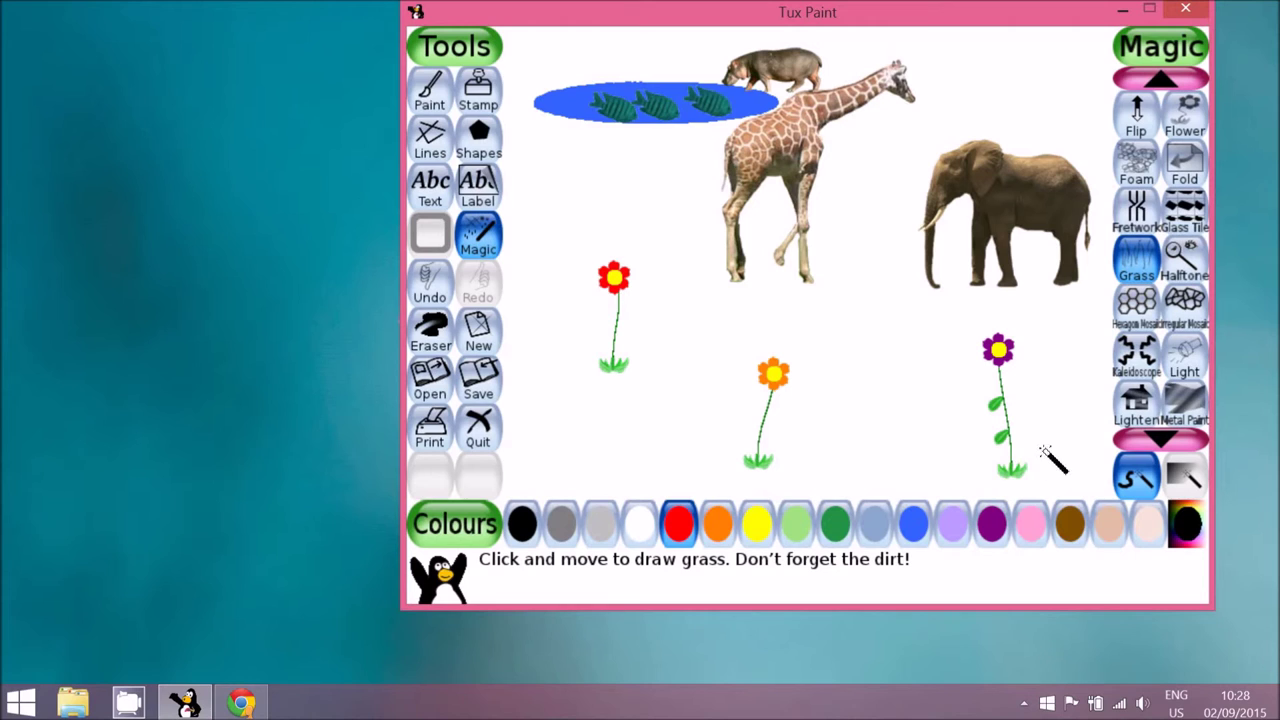
pyautogui.moveTo(1051, 457); pyautogui.dragTo(846, 449)
pyautogui.moveTo(578, 440)
pyautogui.mouseDown()
pyautogui.moveTo(741, 426)
pyautogui.moveTo(568, 373)
pyautogui.moveTo(695, 353)
pyautogui.moveTo(1042, 363)
pyautogui.moveTo(893, 390)
pyautogui.moveTo(1047, 343)
pyautogui.moveTo(1069, 350)
pyautogui.moveTo(1002, 290)
pyautogui.moveTo(870, 270)
pyautogui.moveTo(685, 307)
pyautogui.mouseUp()
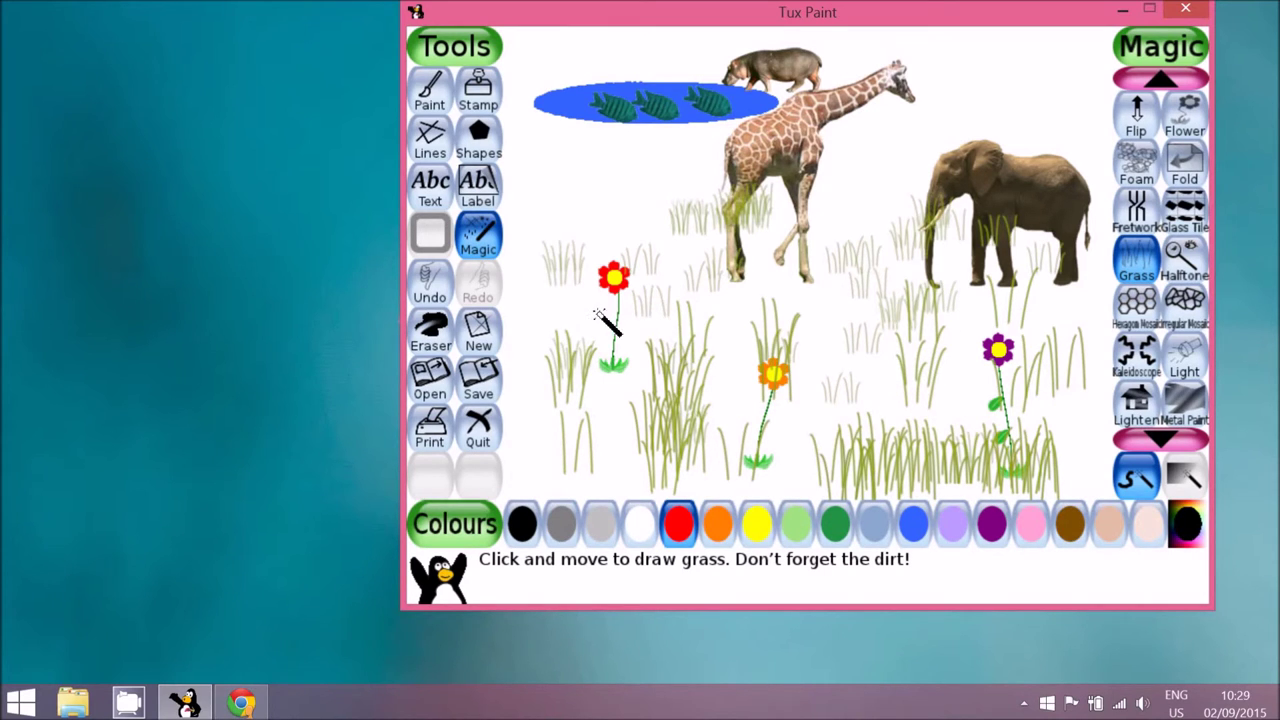
pyautogui.moveTo(591, 320); pyautogui.dragTo(565, 403)
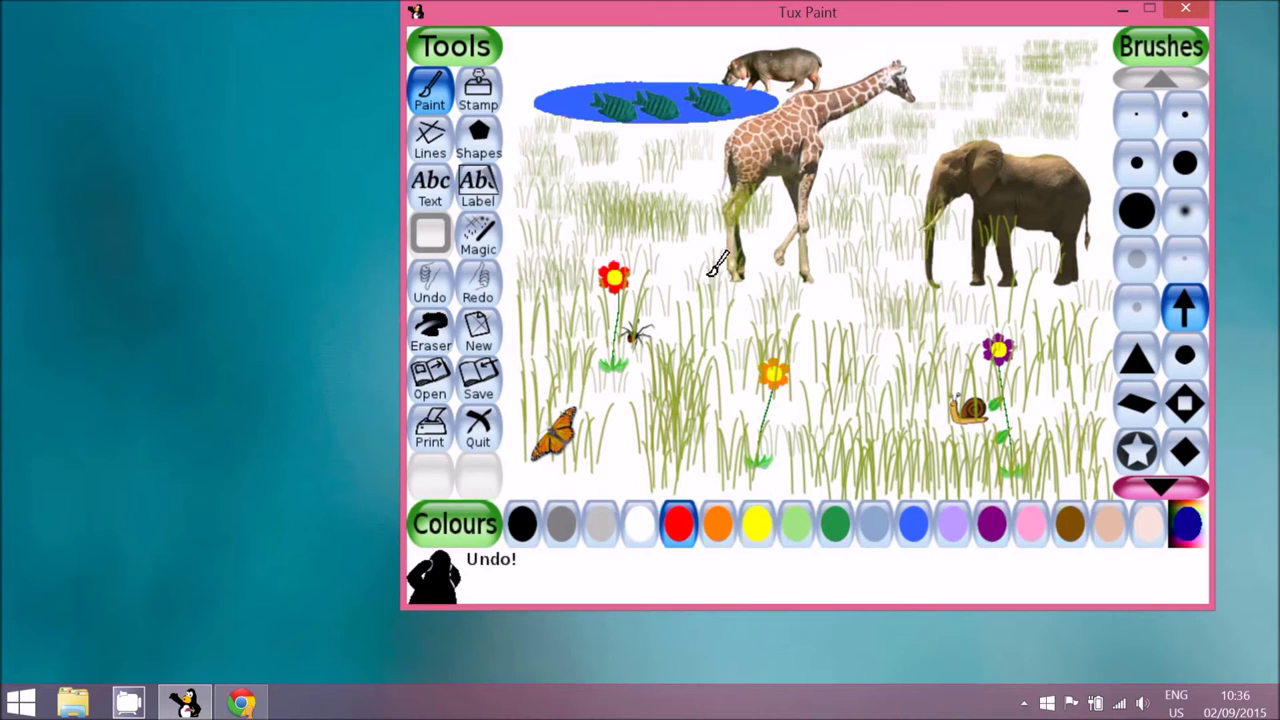
# - Paint a dark green arrow pointing up at the pond, then switch the colour to red
pyautogui.click(440, 90)
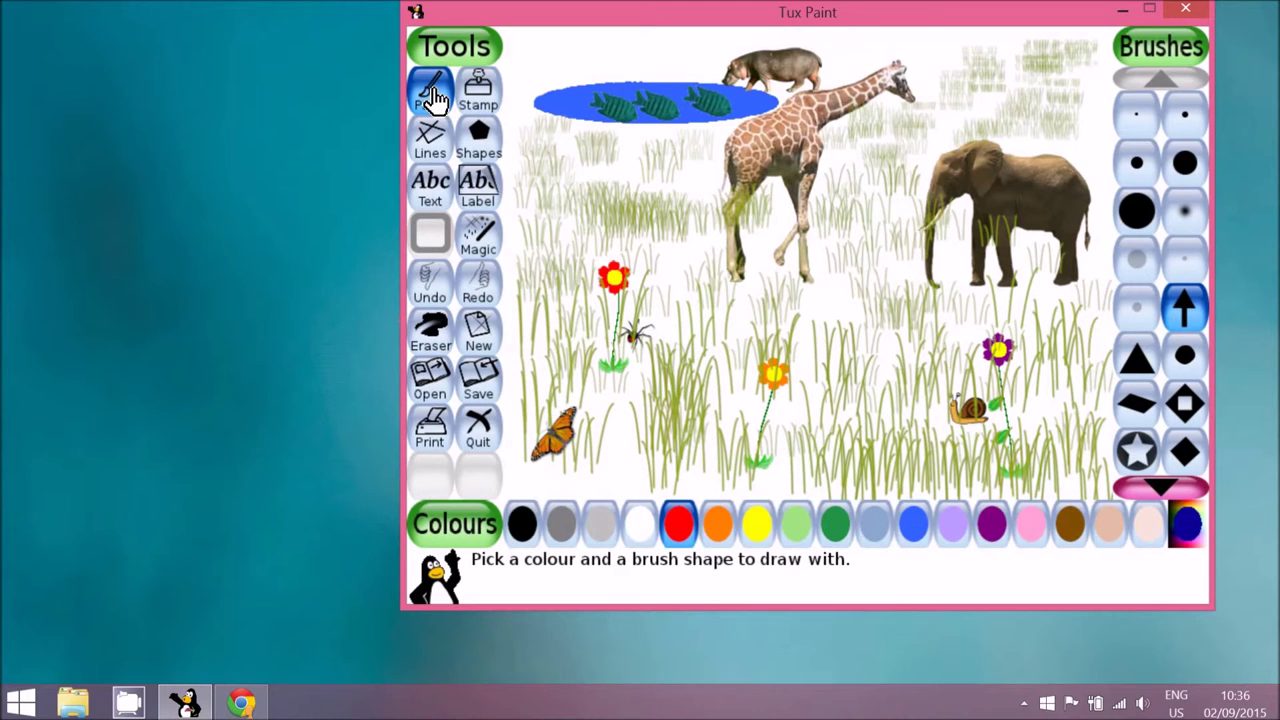
pyautogui.click(1195, 535)
pyautogui.click(739, 140)
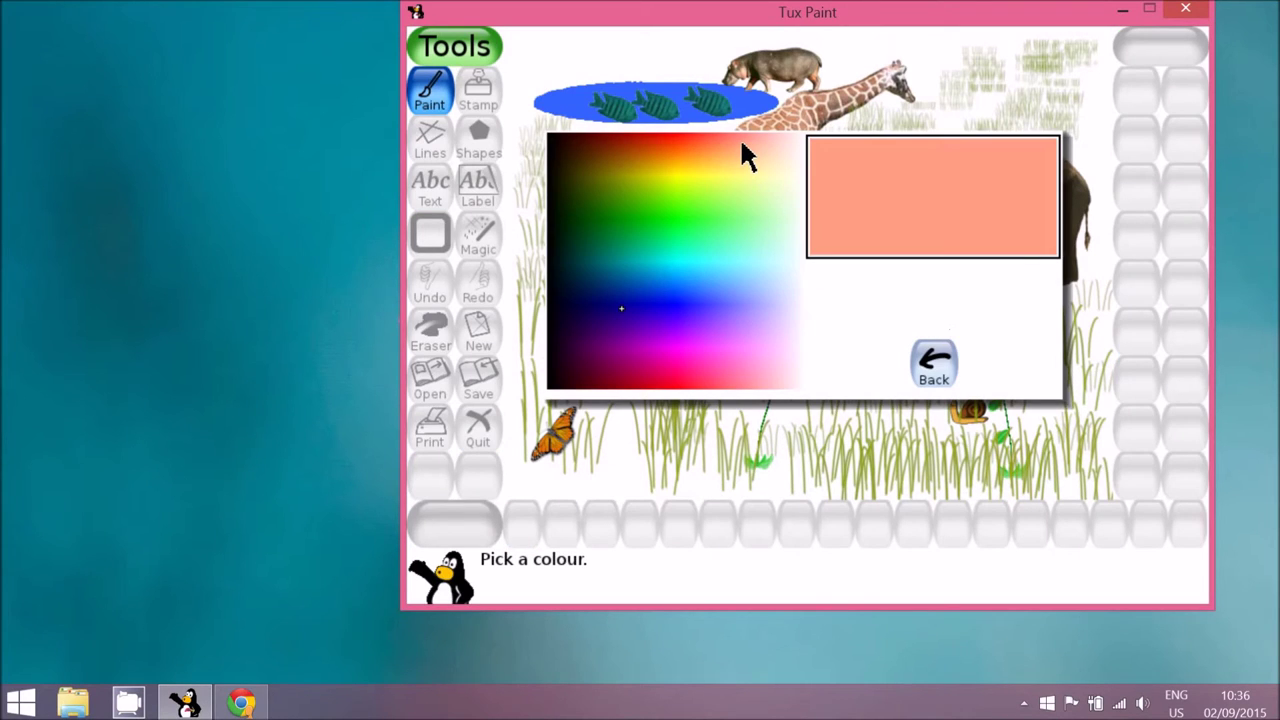
pyautogui.moveTo(670, 298)
pyautogui.mouseDown()
pyautogui.moveTo(654, 311)
pyautogui.moveTo(590, 237)
pyautogui.mouseUp()
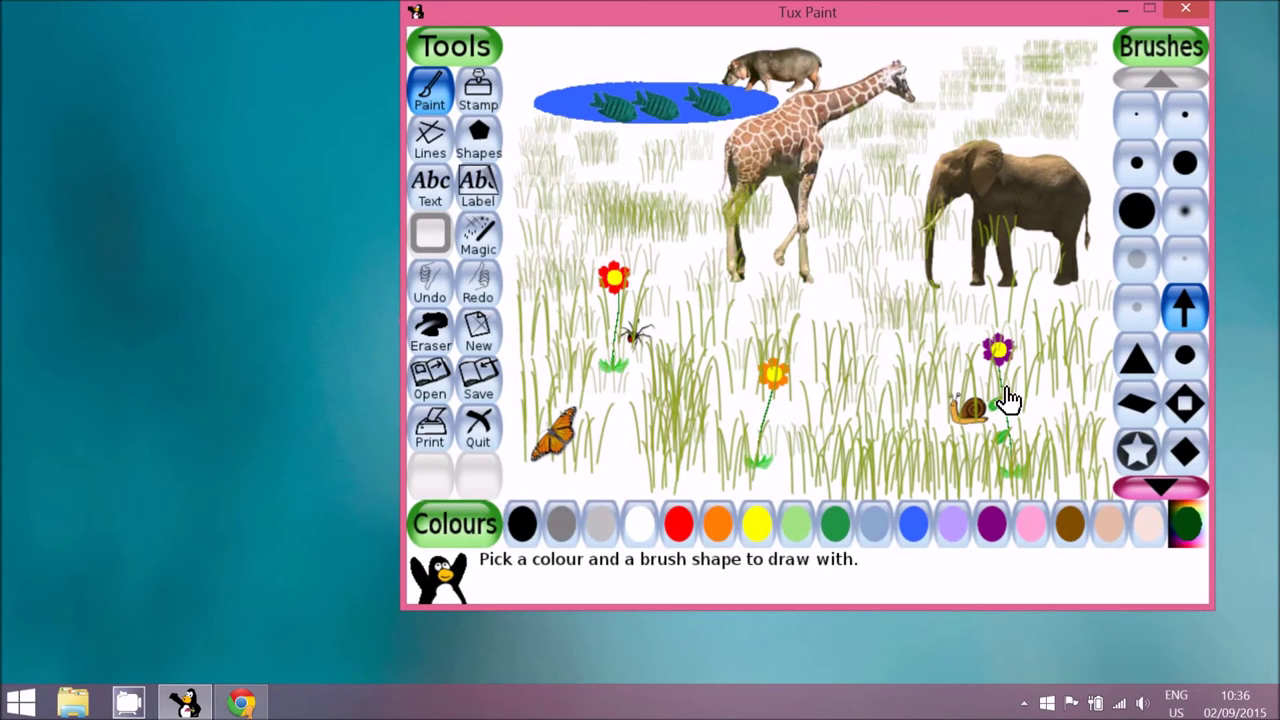
pyautogui.click(606, 148)
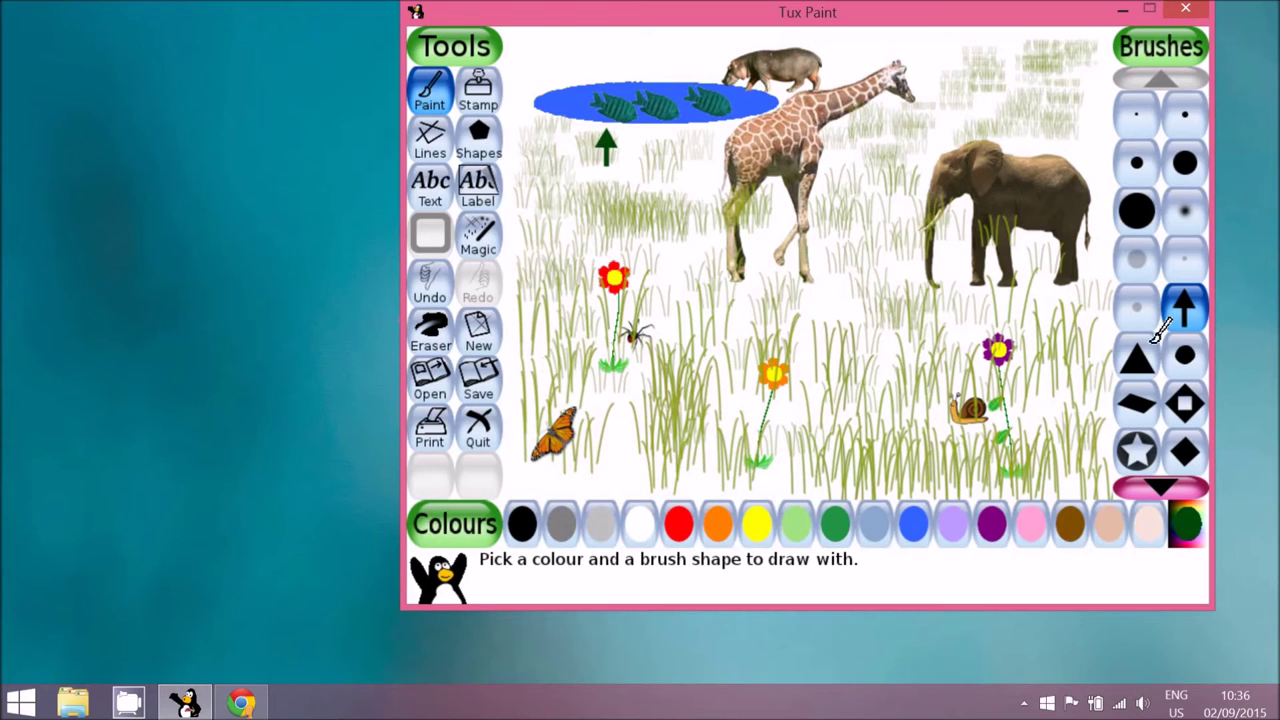
pyautogui.click(680, 527)
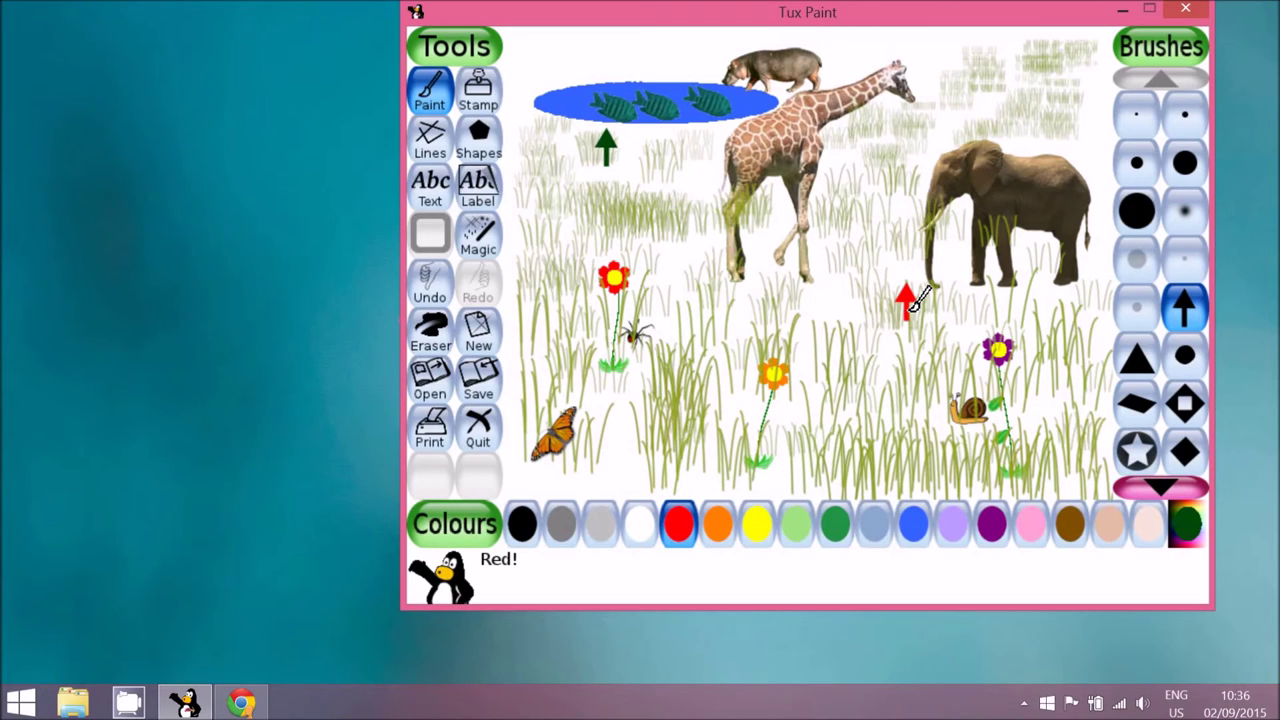
# - Switch to the Text tool with black as the text colour
pyautogui.click(432, 190)
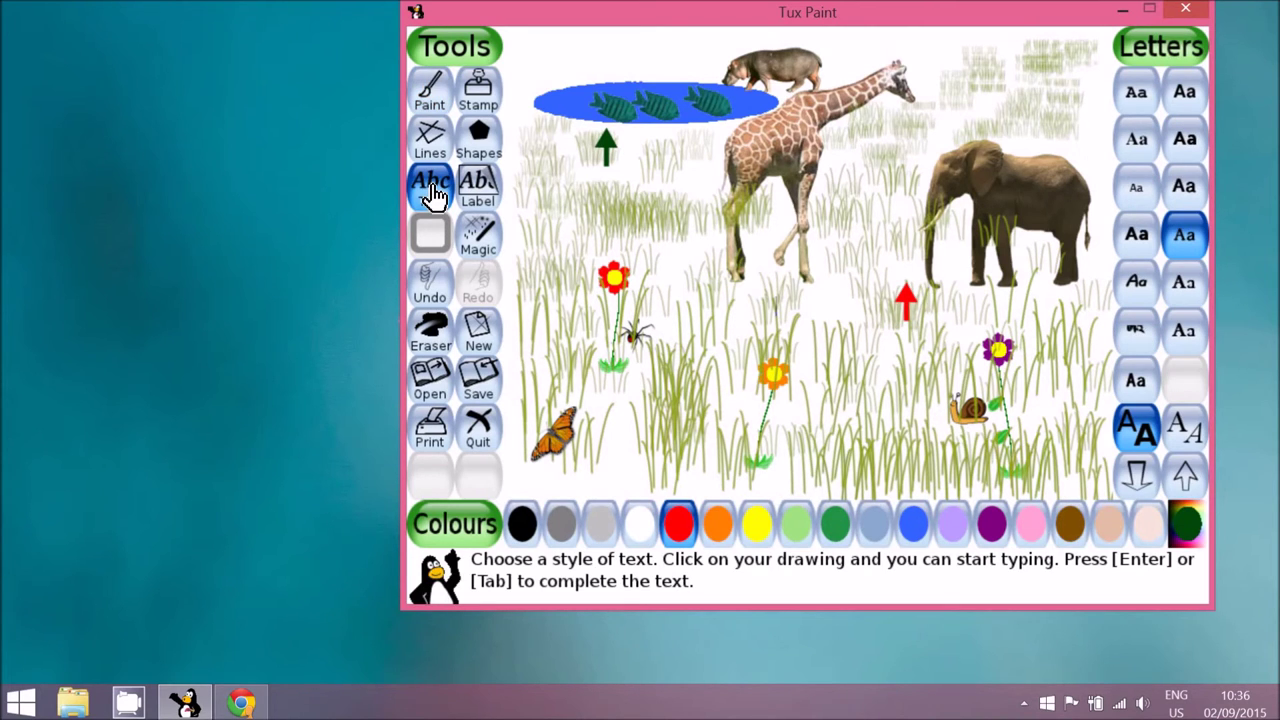
pyautogui.click(522, 524)
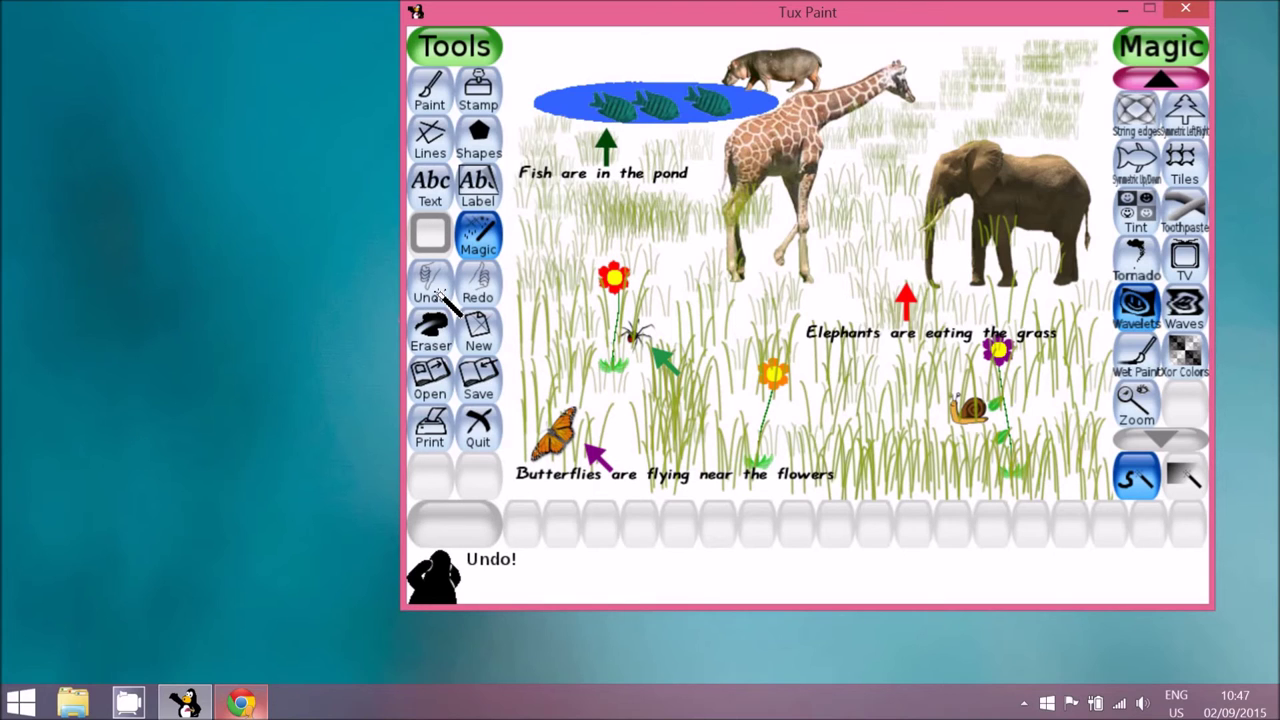
pyautogui.click(443, 337)
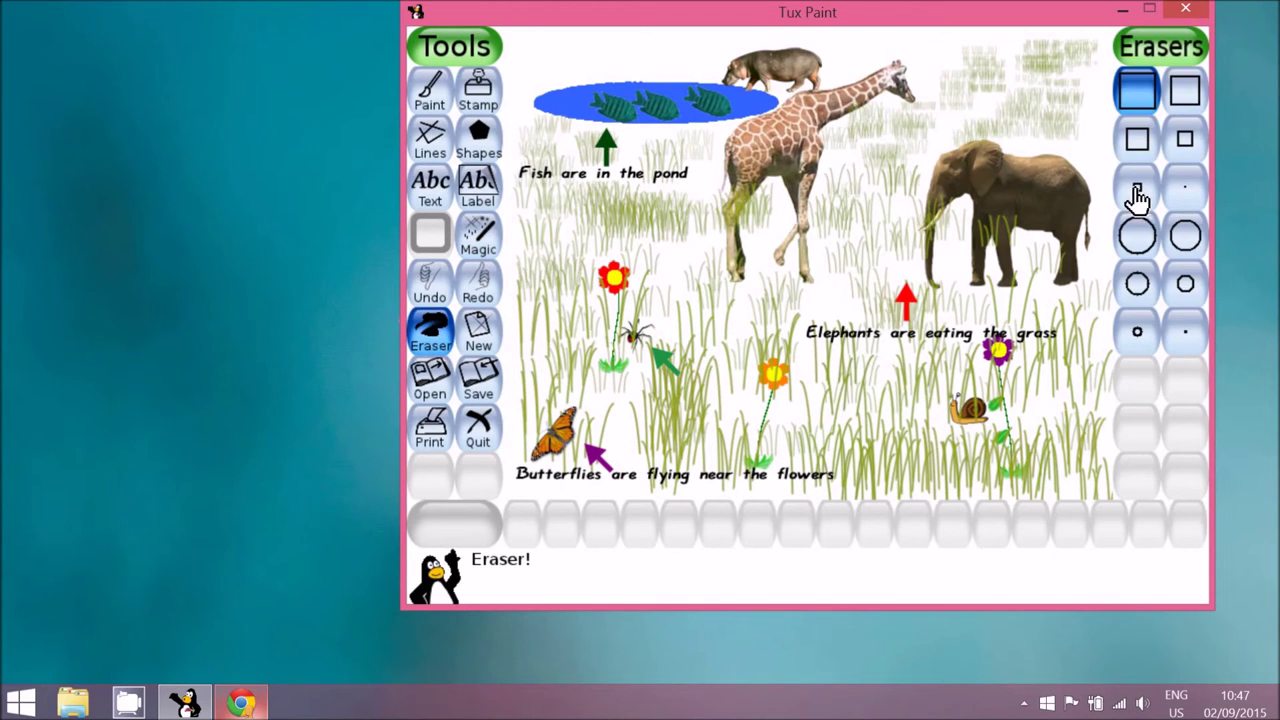
pyautogui.click(1140, 145)
pyautogui.click(1138, 188)
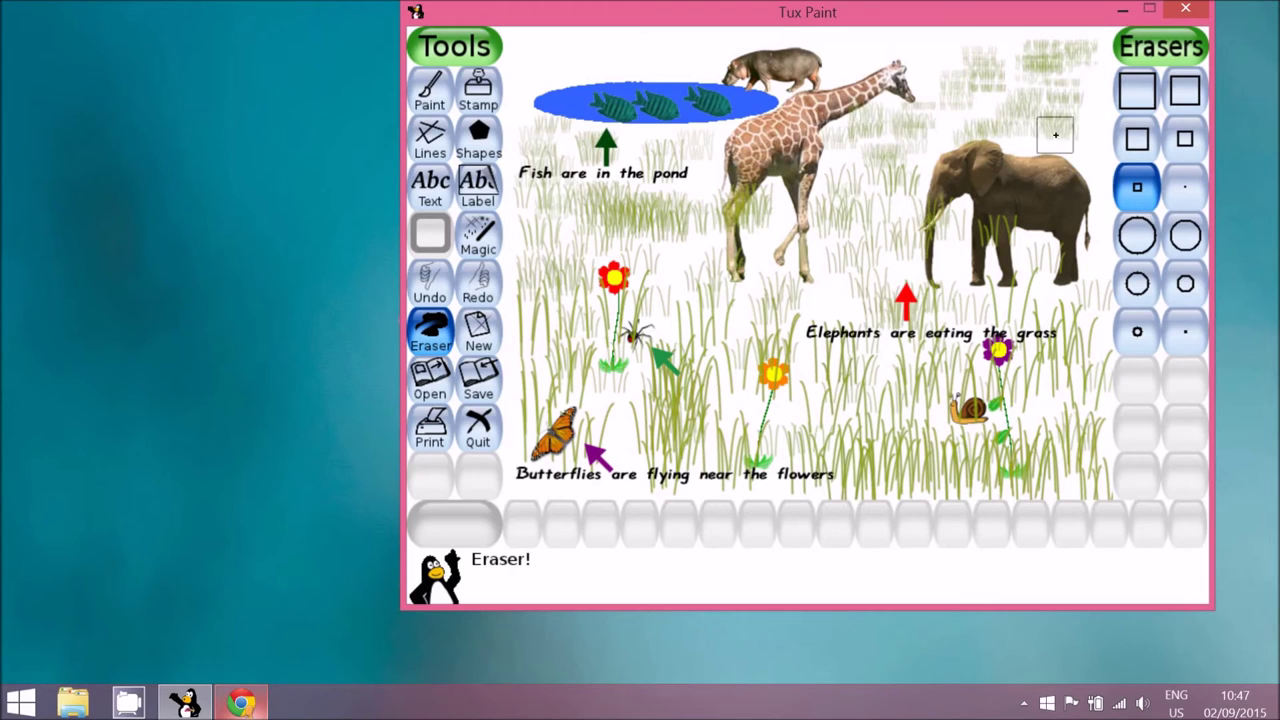
pyautogui.click(1140, 90)
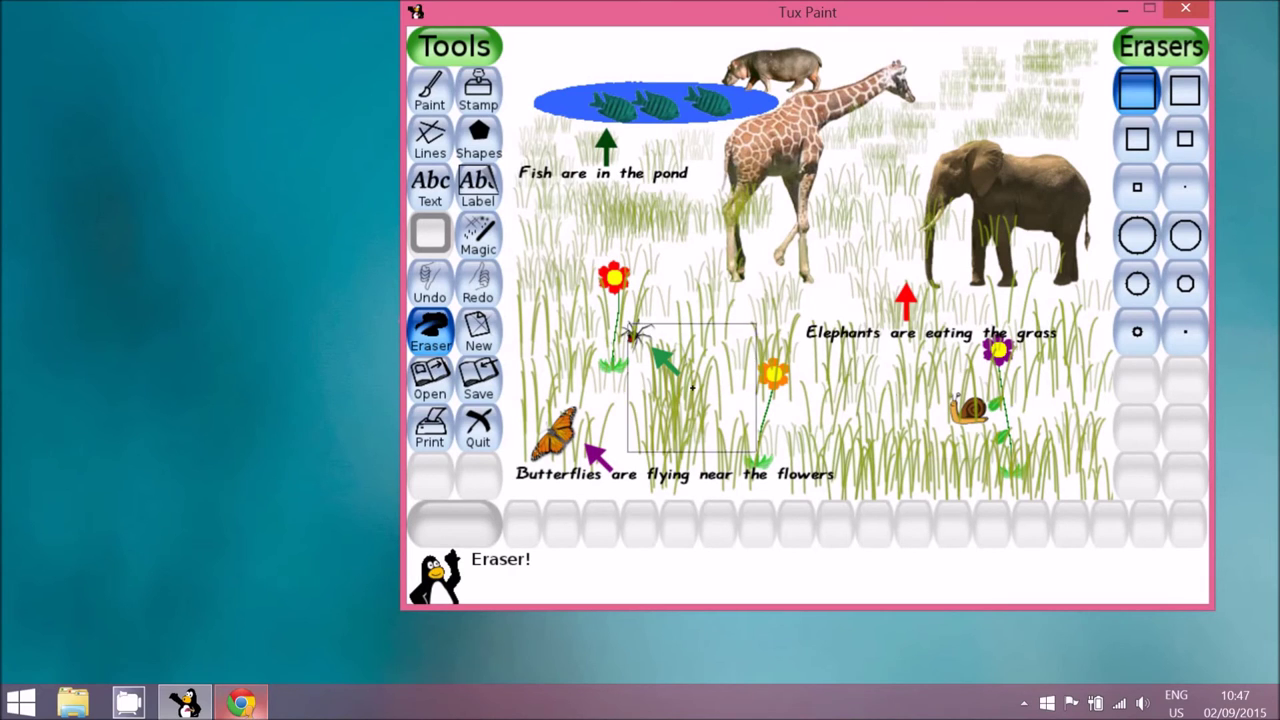
pyautogui.click(494, 251)
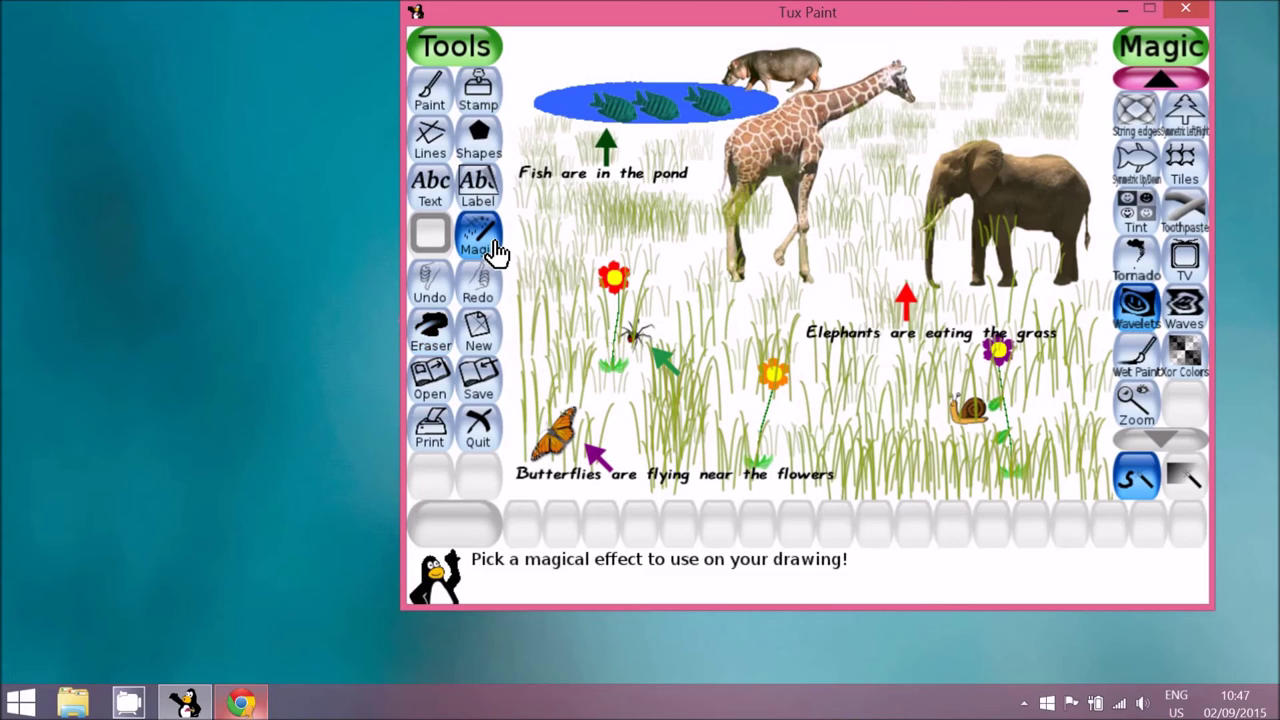
pyautogui.click(1186, 310)
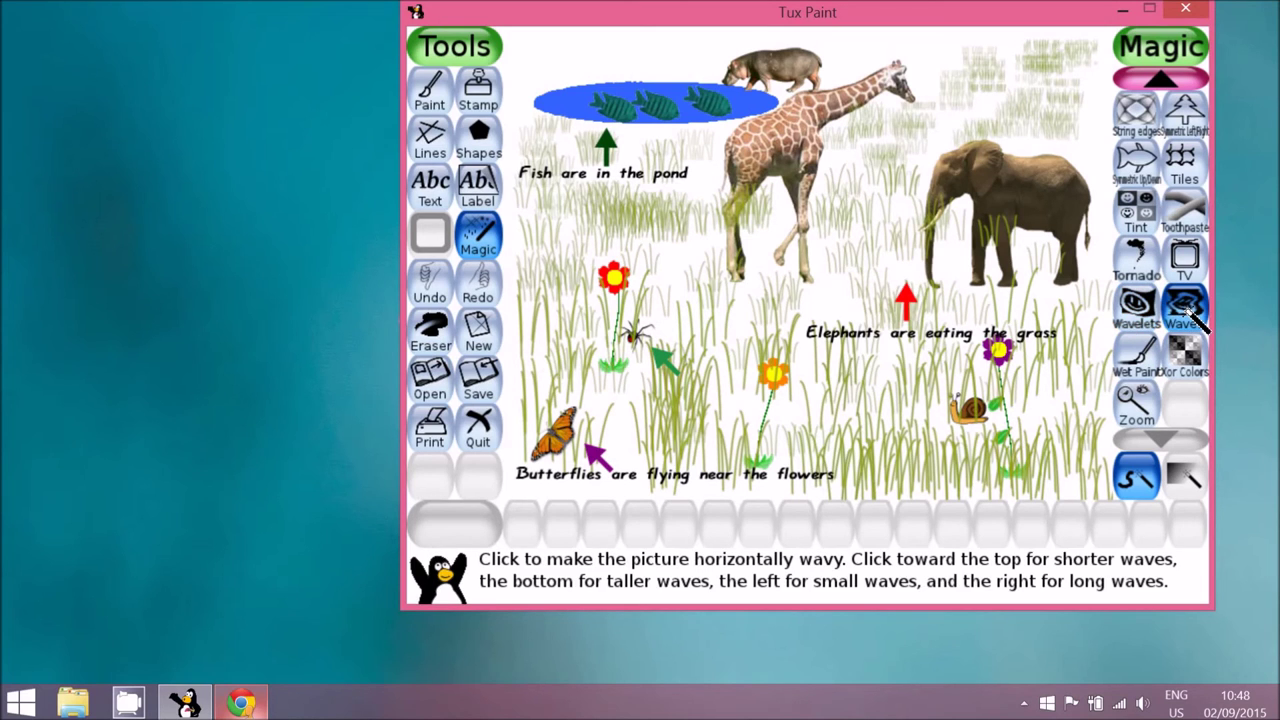
pyautogui.click(757, 312)
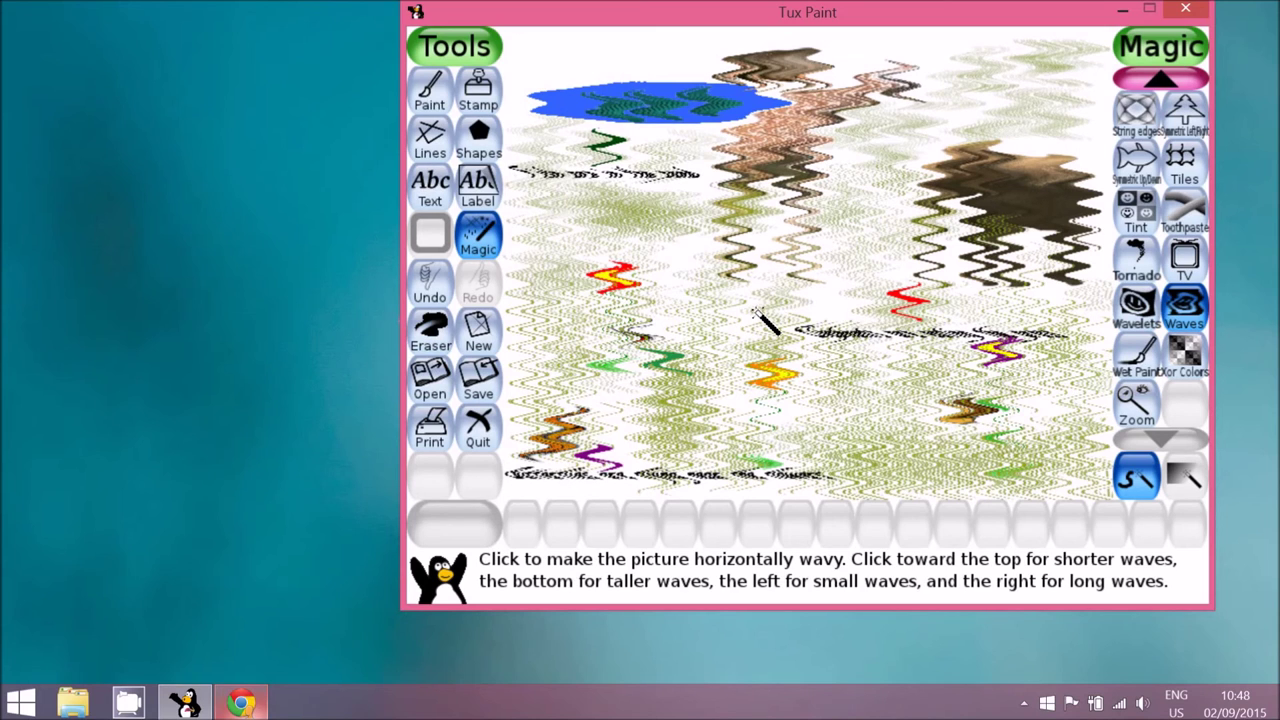
pyautogui.click(443, 298)
pyautogui.click(1181, 84)
pyautogui.click(1181, 84)
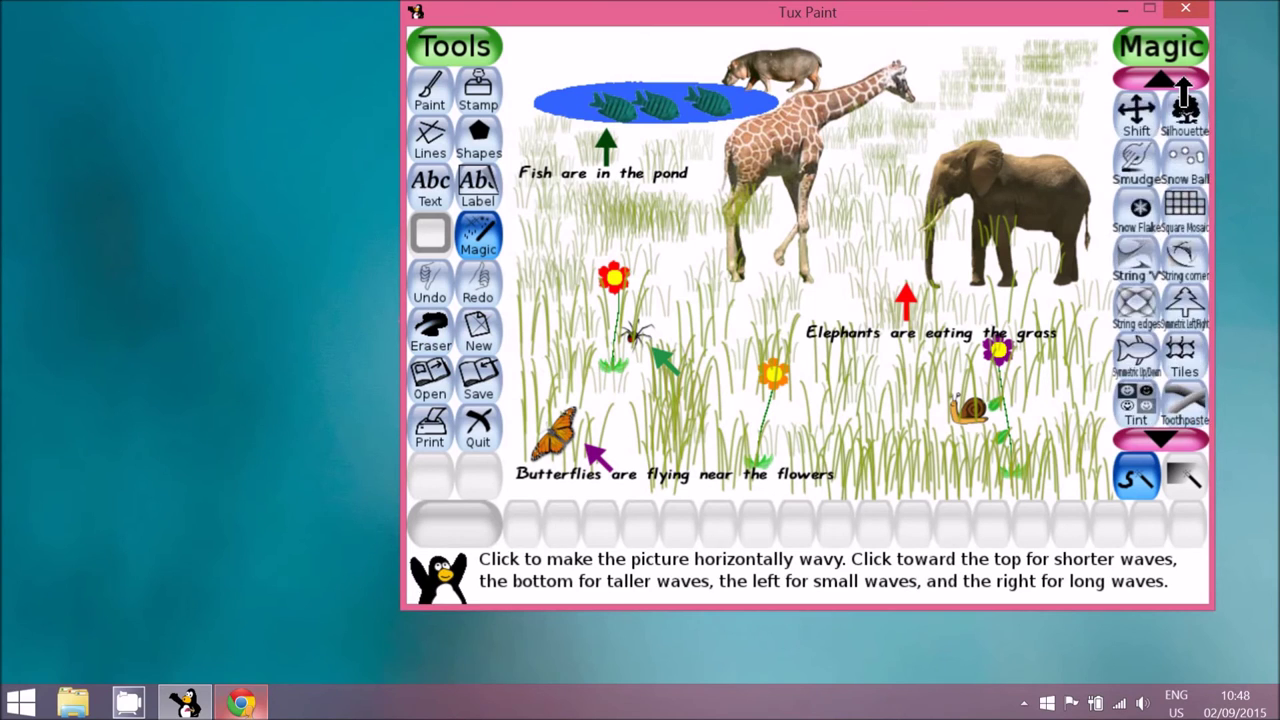
pyautogui.click(1181, 86)
pyautogui.click(1181, 86)
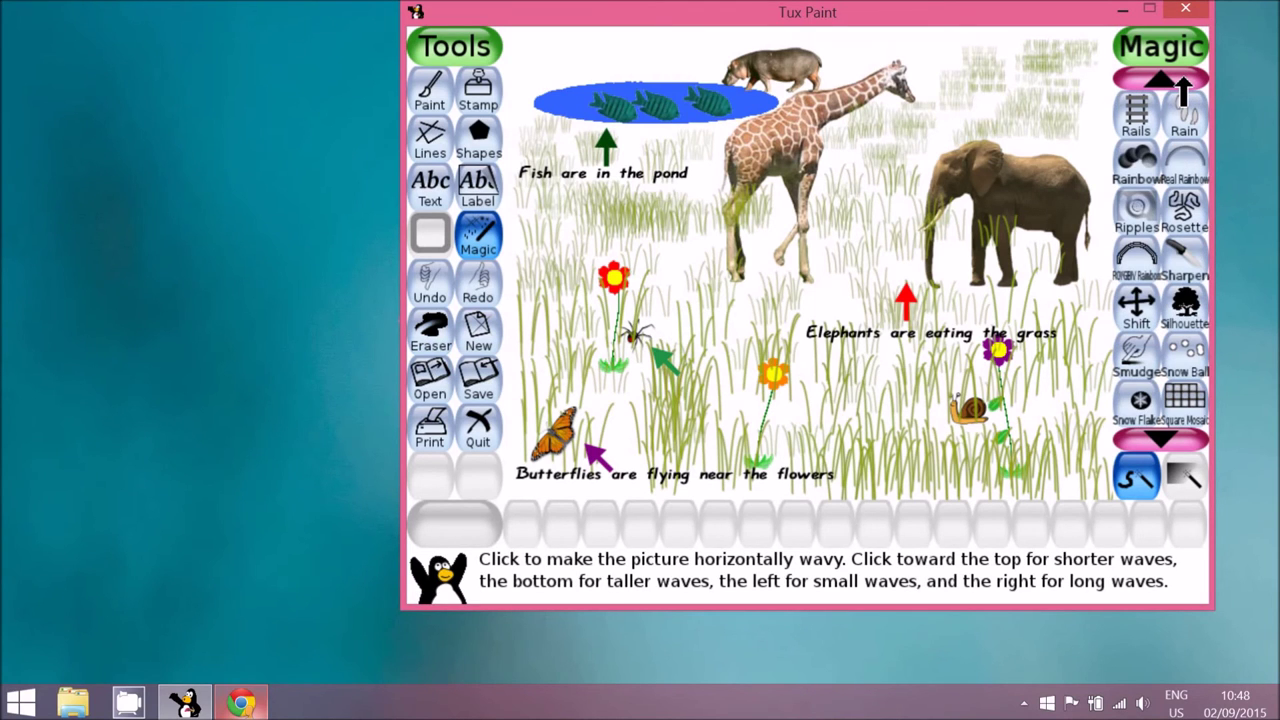
pyautogui.click(1181, 86)
pyautogui.click(1181, 86)
pyautogui.click(1181, 86)
pyautogui.click(1181, 86)
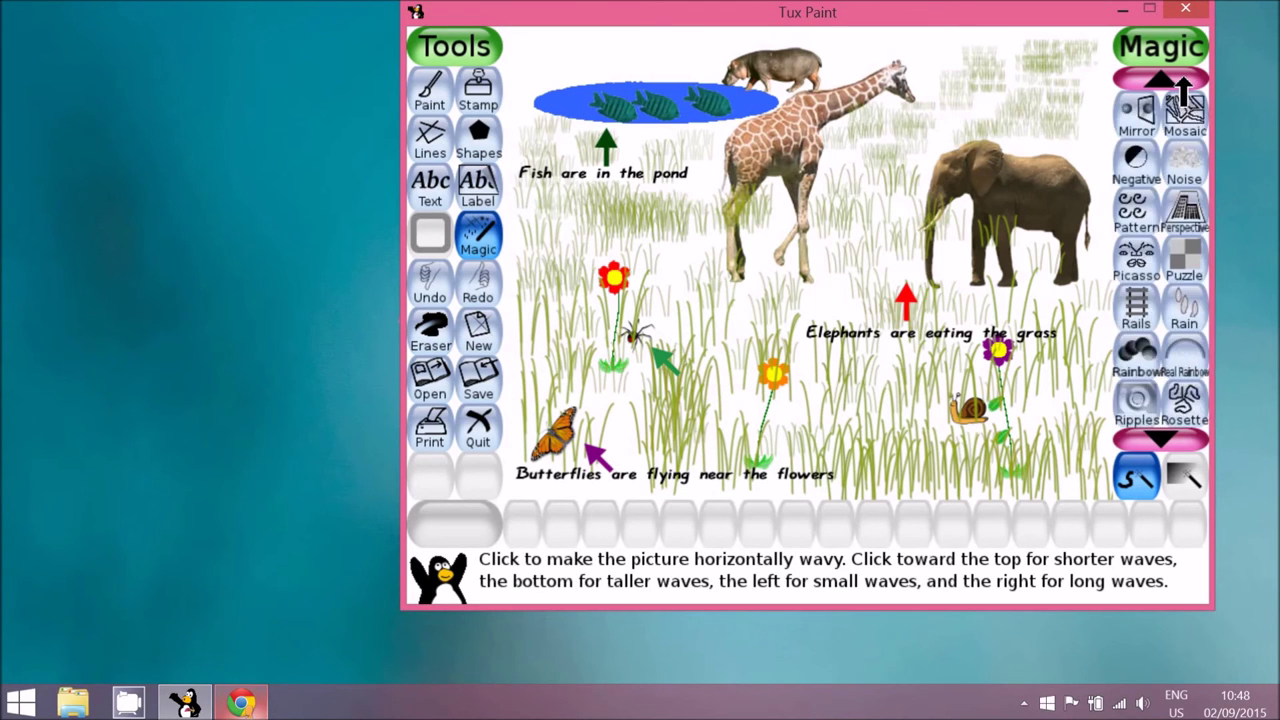
pyautogui.click(1181, 86)
pyautogui.click(1181, 86)
pyautogui.click(1181, 86)
pyautogui.click(1181, 86)
pyautogui.click(1181, 86)
pyautogui.click(1181, 86)
pyautogui.click(1181, 86)
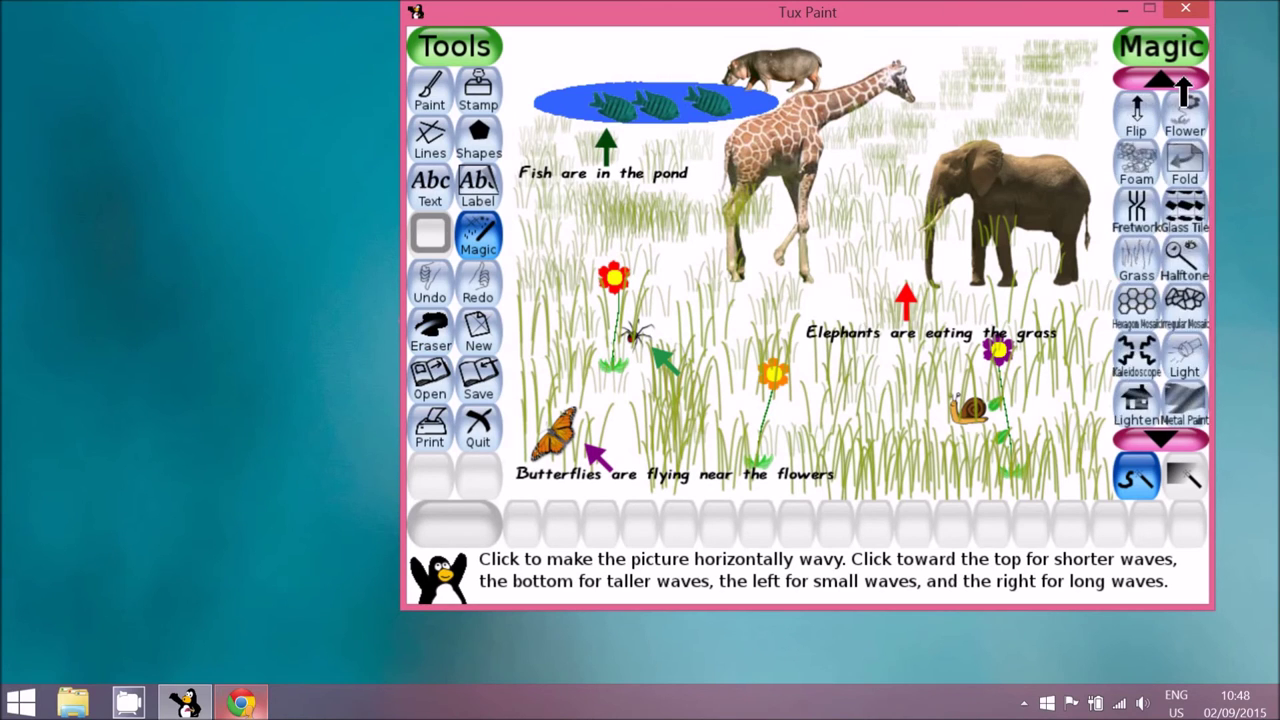
pyautogui.click(1181, 86)
pyautogui.click(1181, 86)
pyautogui.click(1181, 86)
pyautogui.click(1181, 86)
pyautogui.click(1181, 86)
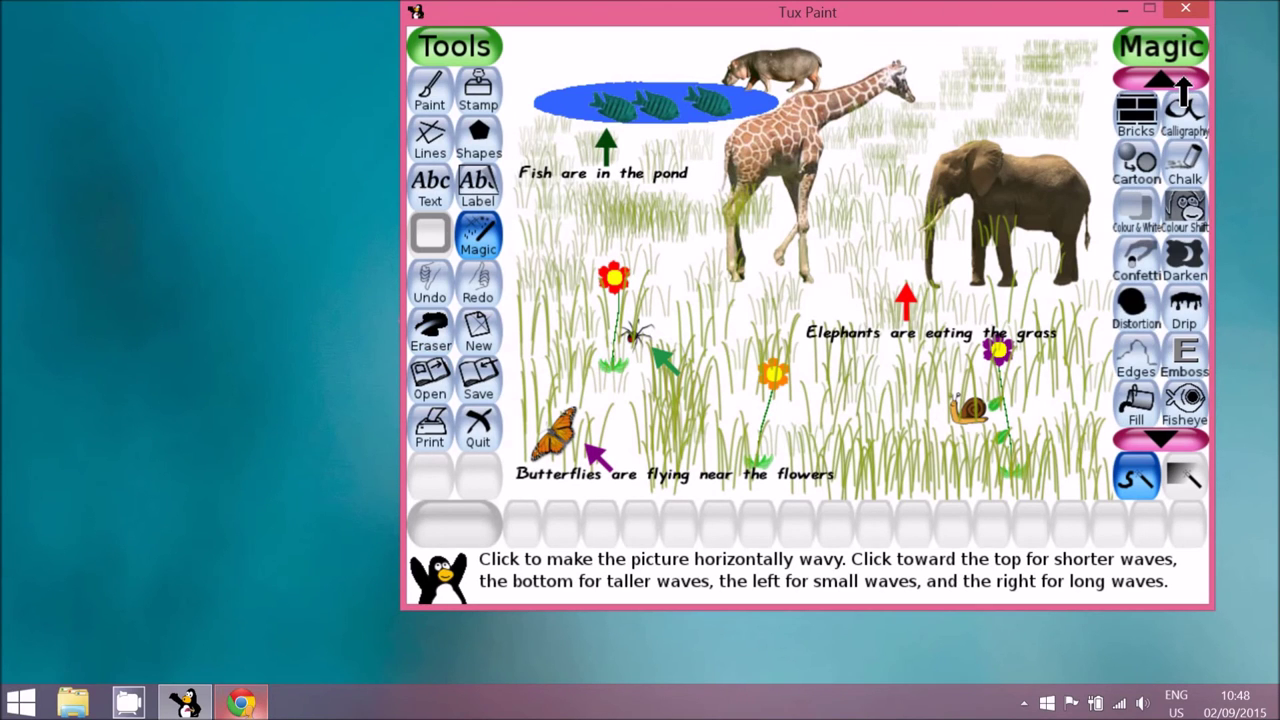